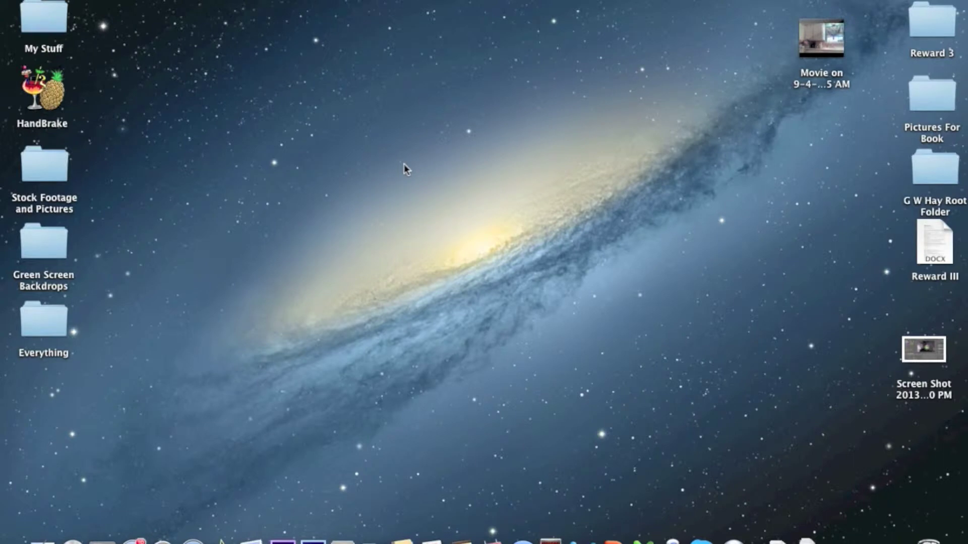
# Import the desktop clip "Movie on 9-4-12 at 7.25 AM.mov" into the After Effects project.
pyautogui.click(806, 538)
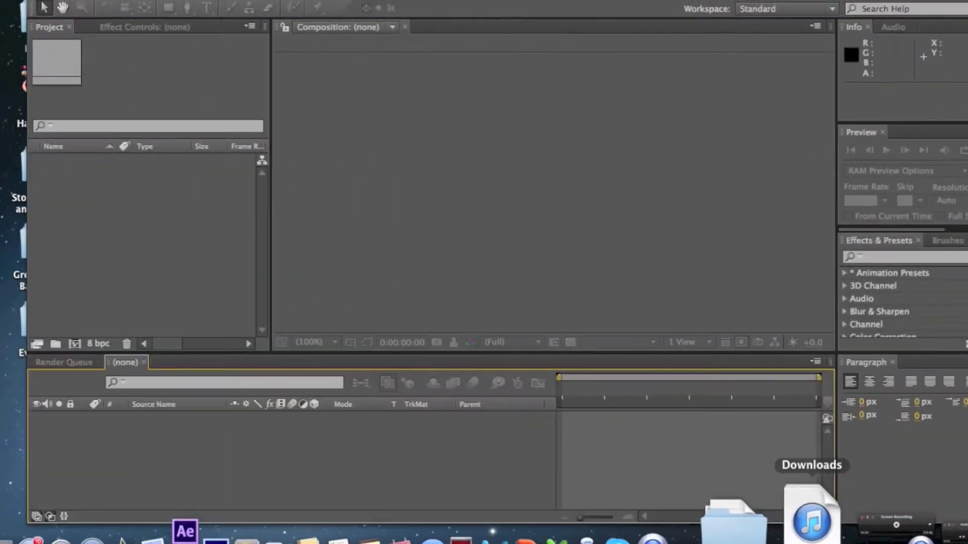
pyautogui.moveTo(604, 1); pyautogui.dragTo(953, 49)
pyautogui.moveTo(830, 42); pyautogui.dragTo(549, 314)
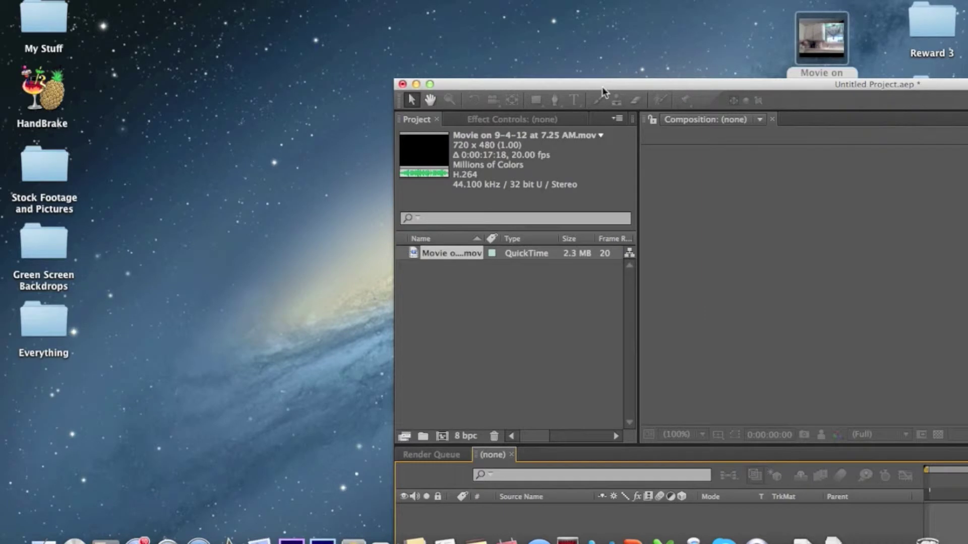
pyautogui.moveTo(603, 89); pyautogui.dragTo(217, 0)
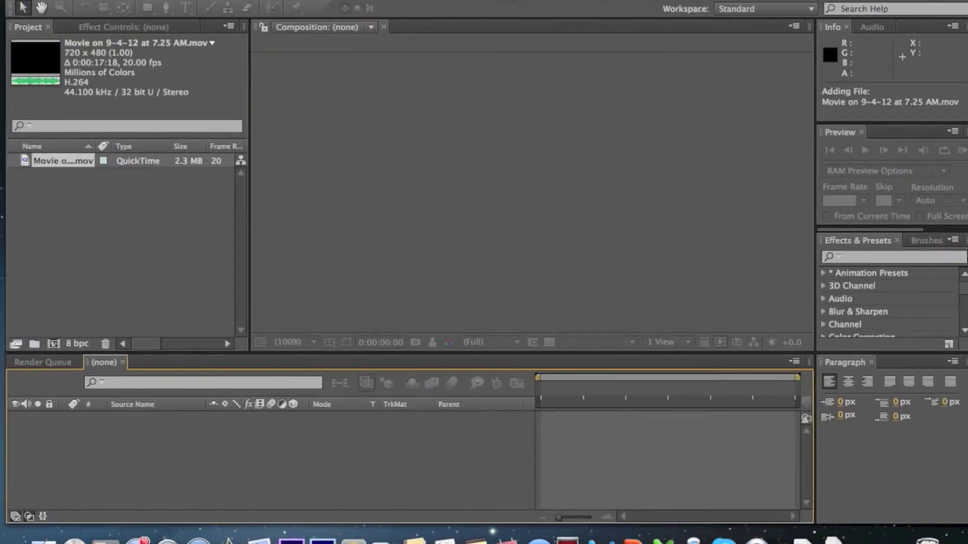
# Create a composition from the imported movie clip, matching its settings.
pyautogui.click(57, 166)
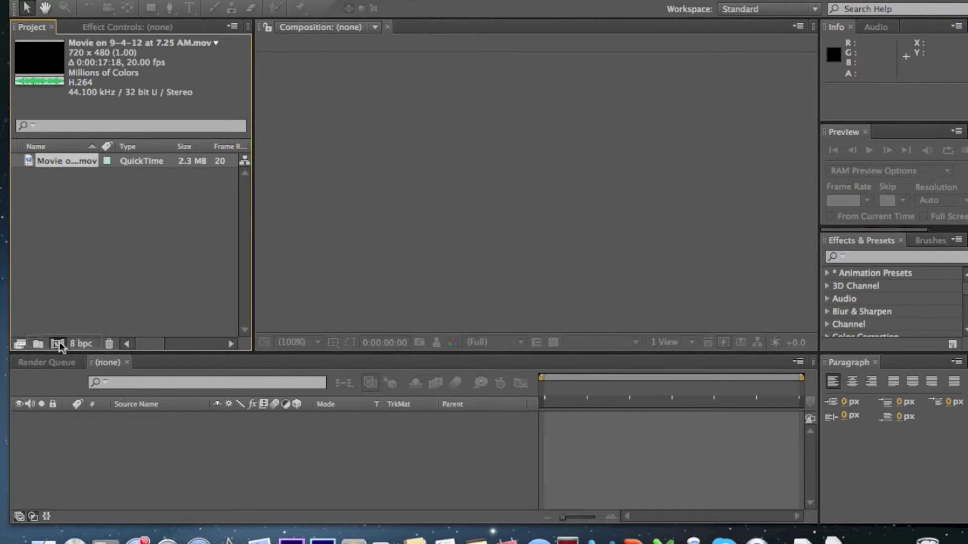
pyautogui.moveTo(58, 346)
pyautogui.mouseDown()
pyautogui.moveTo(67, 327)
pyautogui.moveTo(58, 343)
pyautogui.mouseUp()
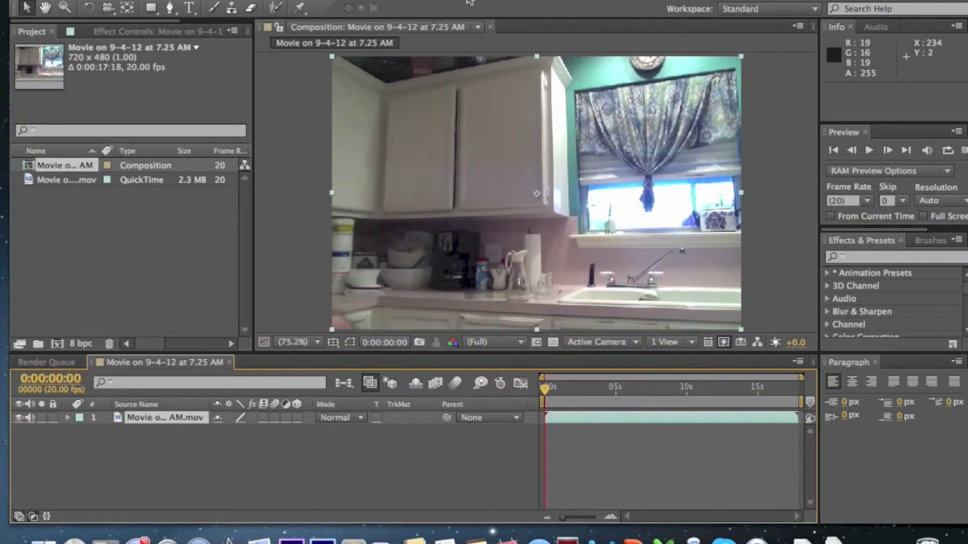
pyautogui.moveTo(468, 2)
pyautogui.mouseDown()
pyautogui.moveTo(536, 29)
pyautogui.moveTo(653, 153)
pyautogui.moveTo(673, 116)
pyautogui.moveTo(565, 2)
pyautogui.moveTo(459, 2)
pyautogui.mouseUp()
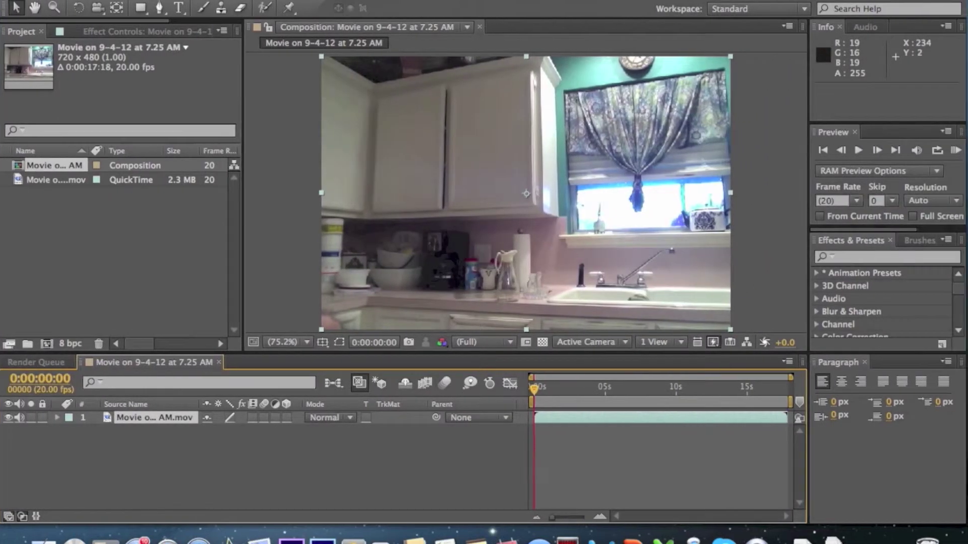
# Play through the composition and set the current time to 0:00:05:00, the frame where the gun recoils.
pyautogui.press('space')
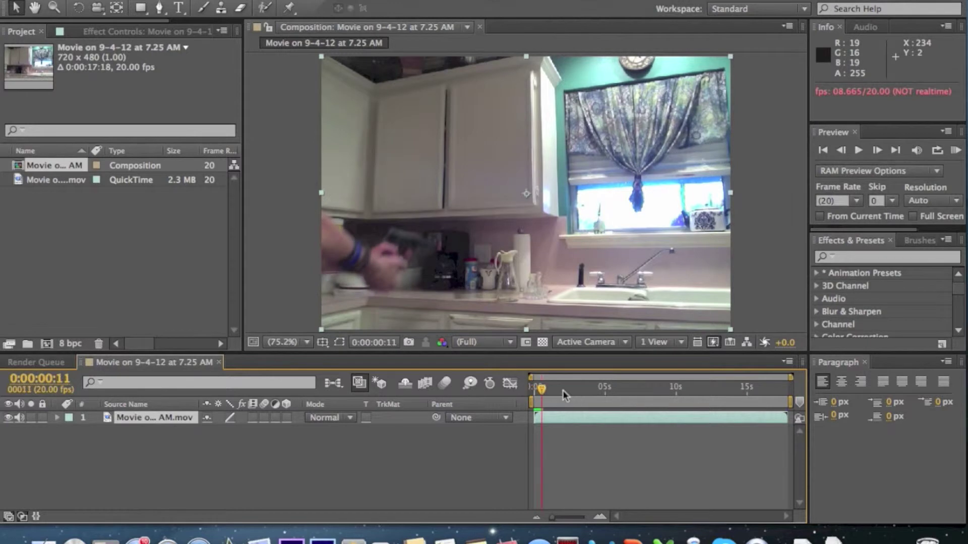
pyautogui.press('space')
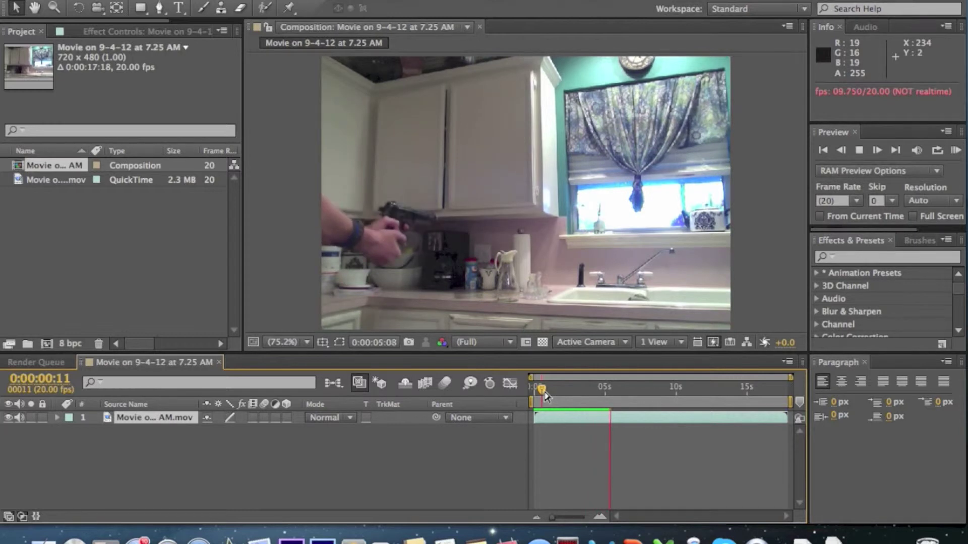
pyautogui.moveTo(544, 395); pyautogui.dragTo(608, 394)
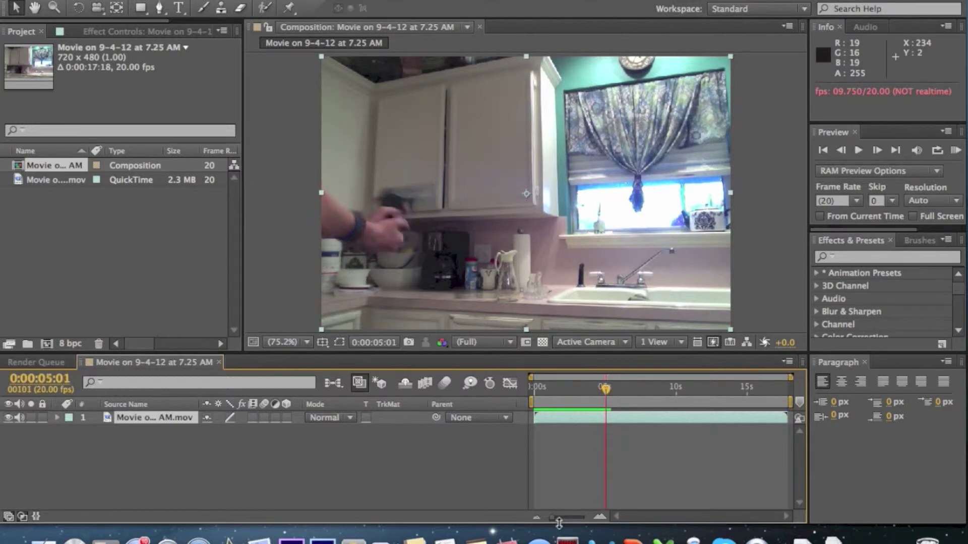
pyautogui.moveTo(553, 519); pyautogui.dragTo(605, 532)
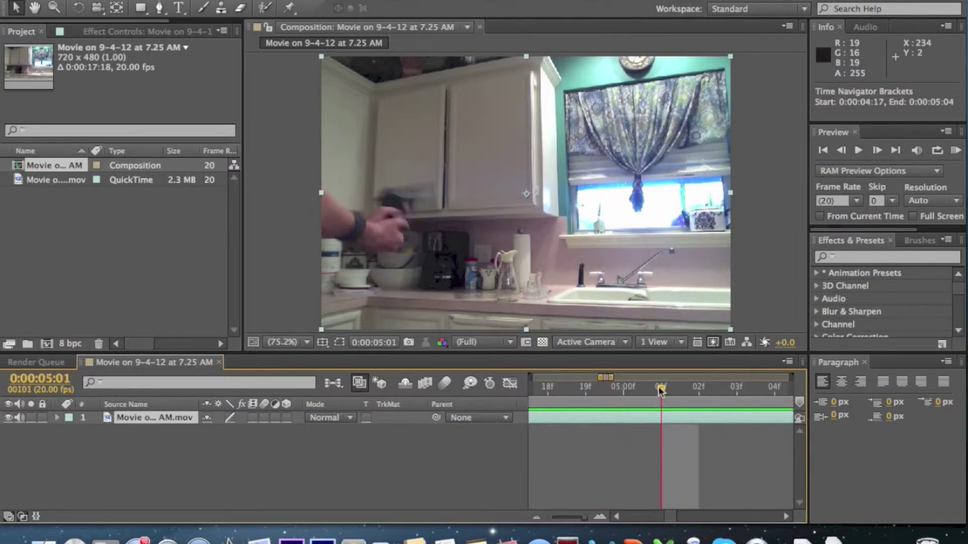
pyautogui.moveTo(660, 390); pyautogui.dragTo(620, 394)
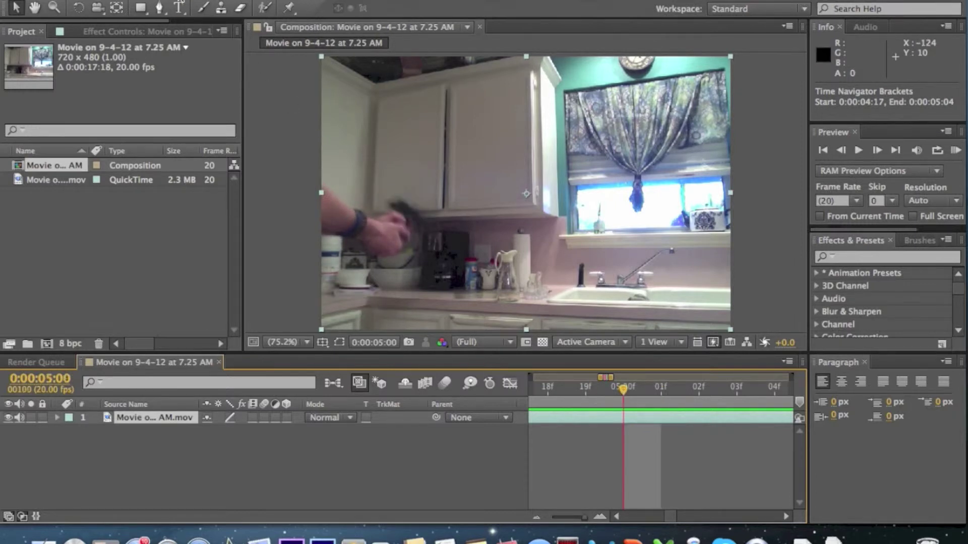
# Open the 11. Muzzle_Flashes folder in the desktop stock footage, under Action Essentials 2, Disc 2, Side A.
pyautogui.moveTo(179, 2); pyautogui.dragTo(310, 2)
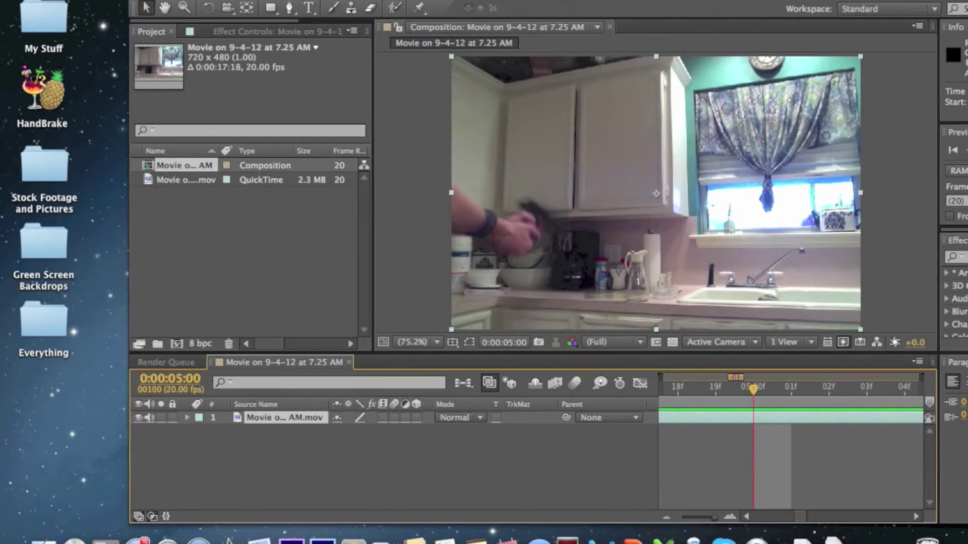
pyautogui.doubleClick(41, 165)
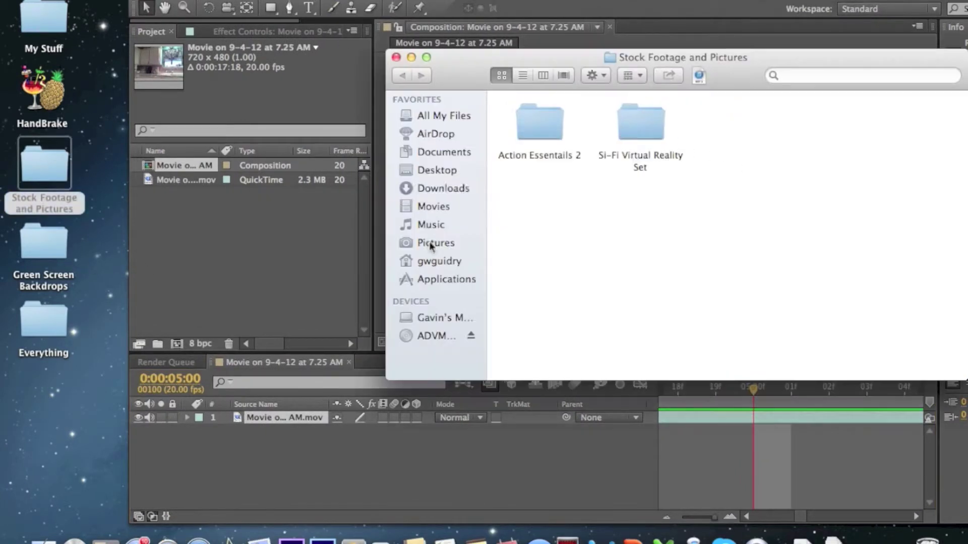
pyautogui.click(531, 111)
pyautogui.doubleClick(531, 109)
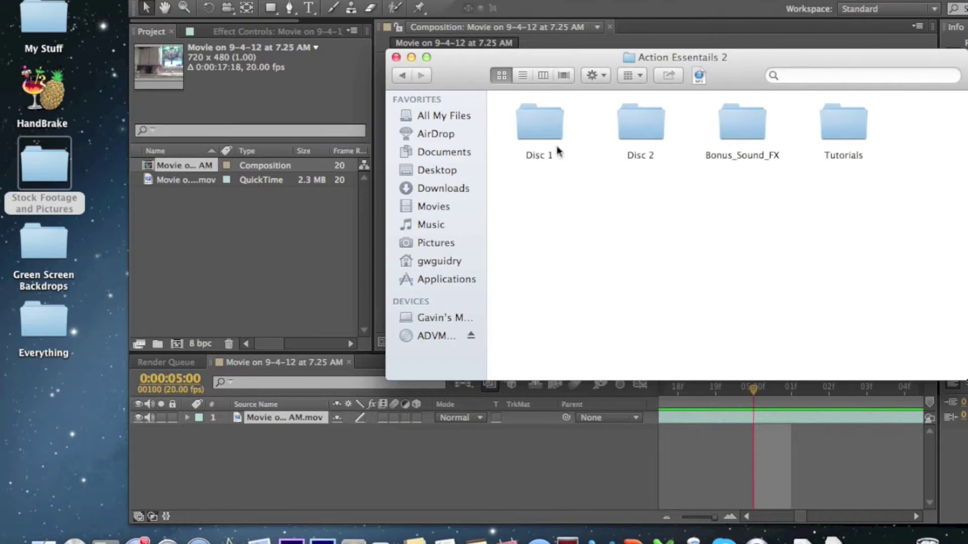
pyautogui.doubleClick(637, 126)
pyautogui.doubleClick(541, 125)
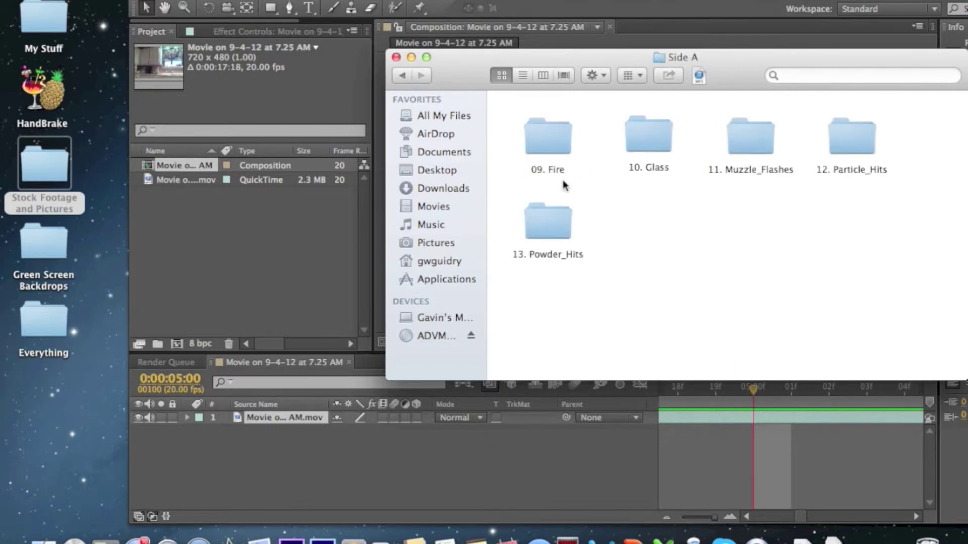
pyautogui.doubleClick(753, 136)
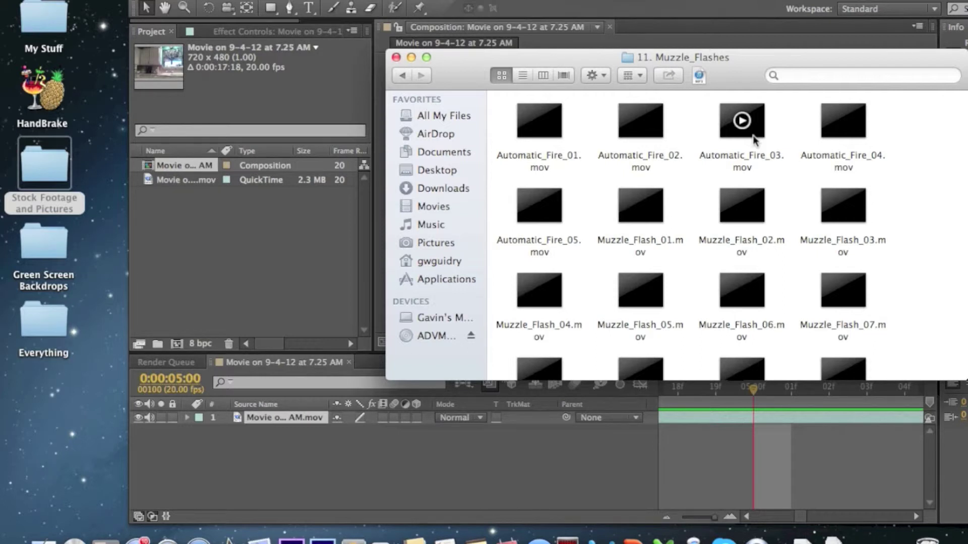
# Browse the muzzle flash clips and preview Muzzle_Flash_05.mov to check the shape of its flash.
pyautogui.scroll(-10, 715, 255)
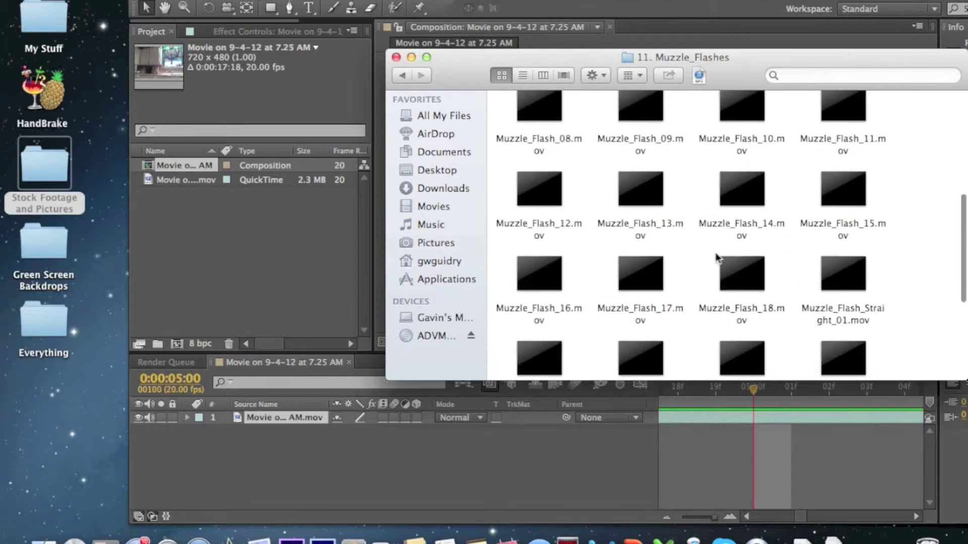
pyautogui.scroll(6, 716, 258)
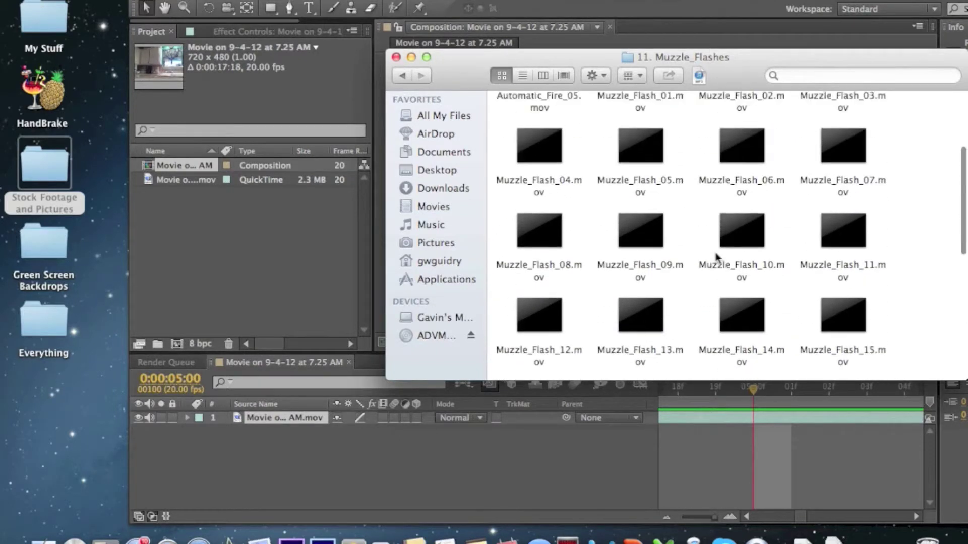
pyautogui.scroll(-1, 716, 257)
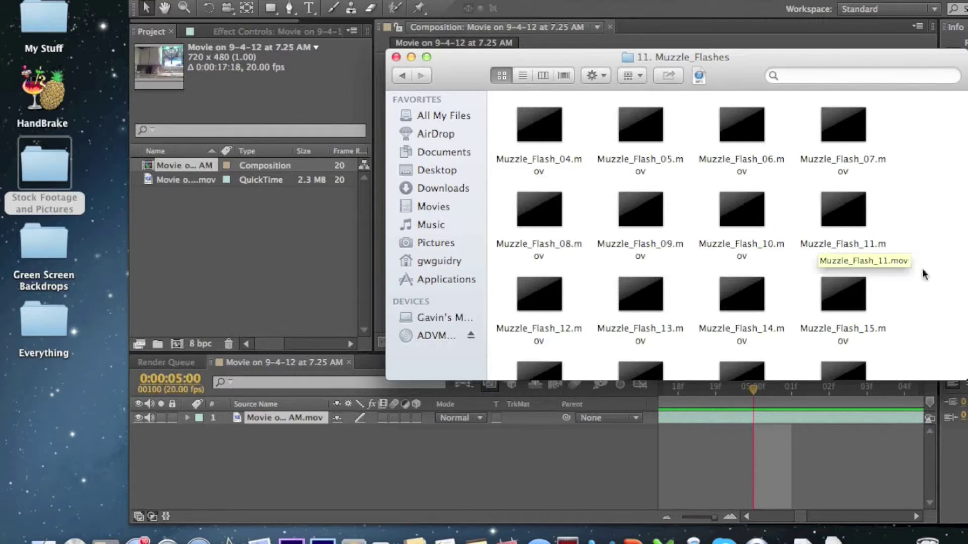
pyautogui.scroll(-4, 923, 275)
pyautogui.scroll(5, 922, 275)
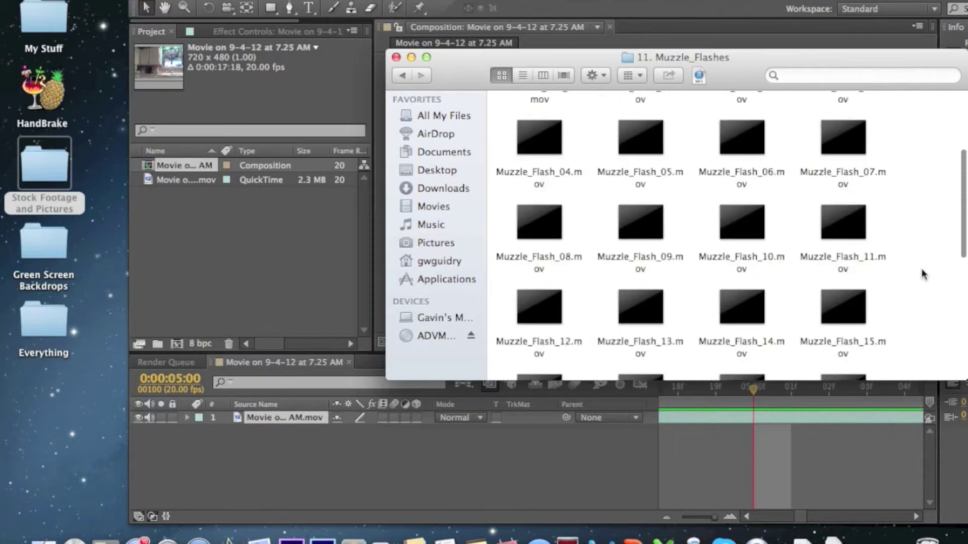
pyautogui.click(661, 167)
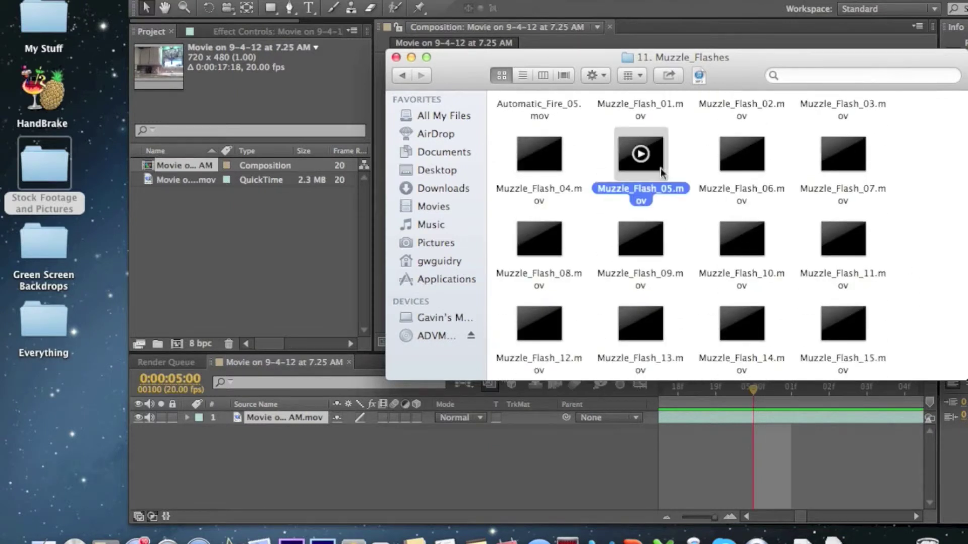
pyautogui.press('space')
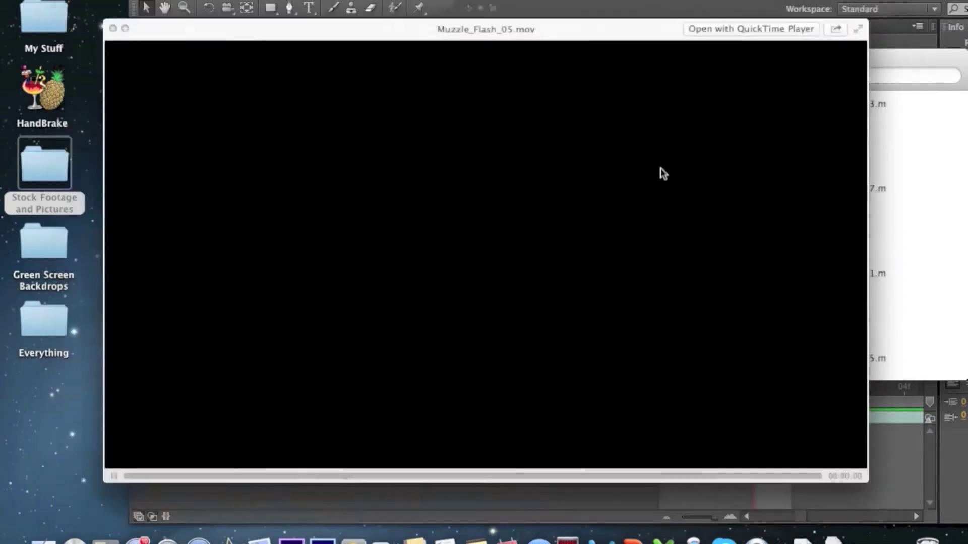
pyautogui.press('space')
pyautogui.click(660, 168)
pyautogui.press('space')
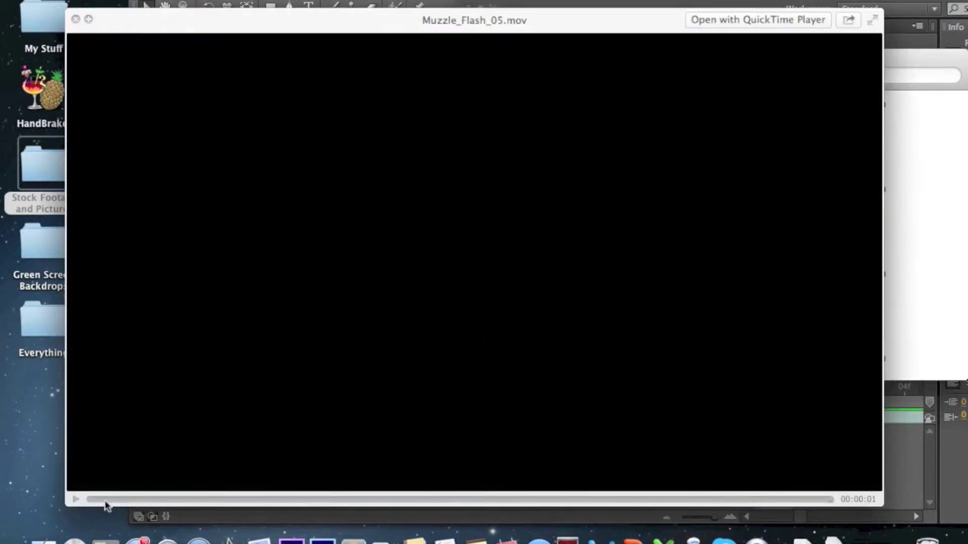
pyautogui.click(76, 498)
pyautogui.click(75, 498)
pyautogui.click(76, 499)
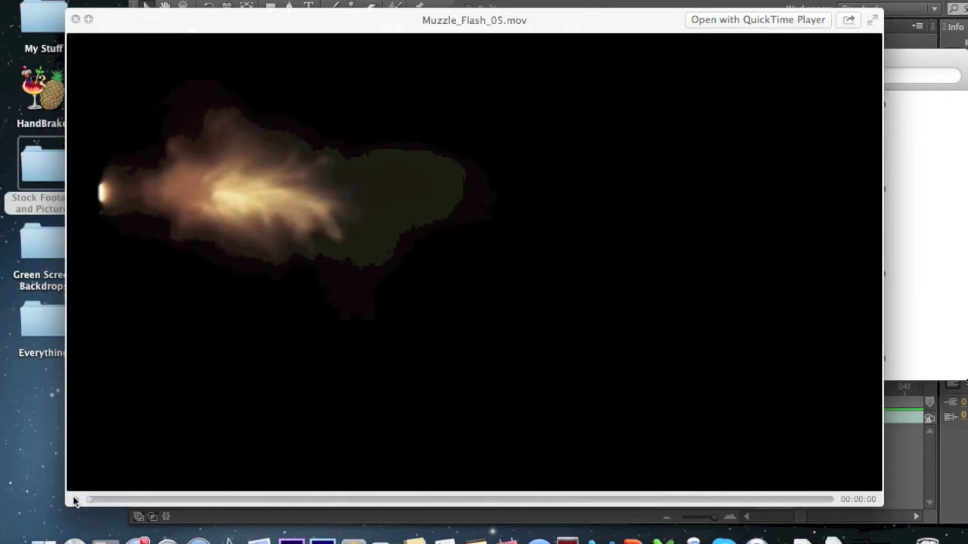
pyautogui.press('space')
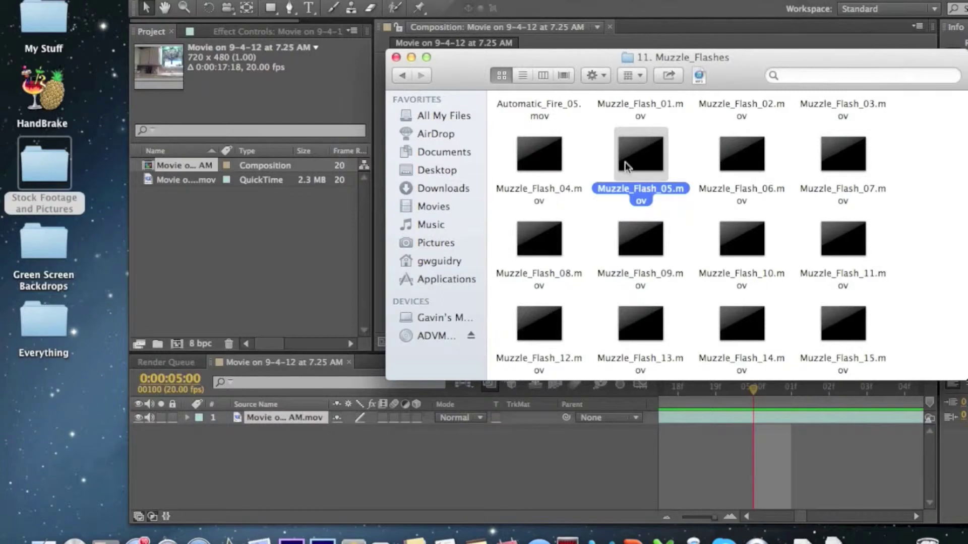
# Import Muzzle_Flash_05.mov into the project and add it to the composition above the kitchen footage.
pyautogui.moveTo(625, 162); pyautogui.dragTo(250, 246)
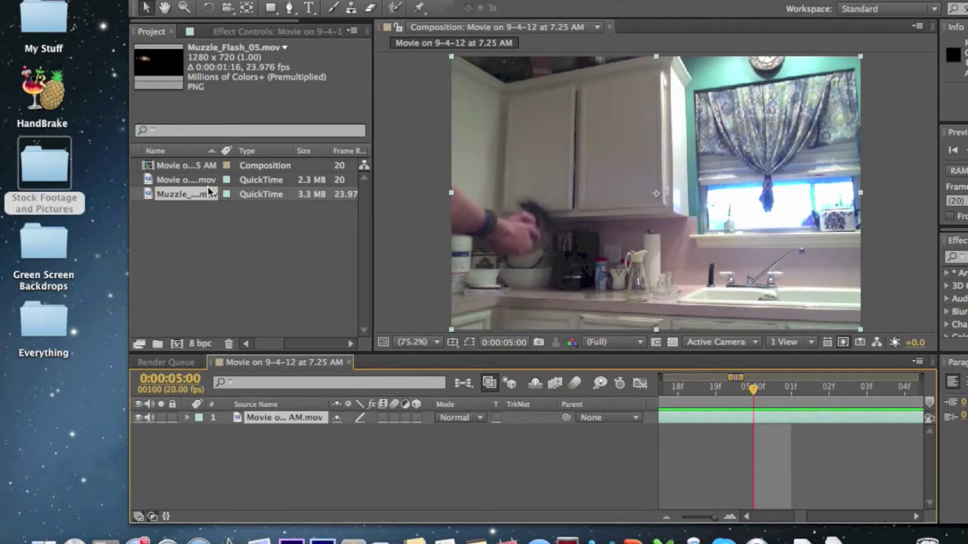
pyautogui.moveTo(203, 195); pyautogui.dragTo(587, 216)
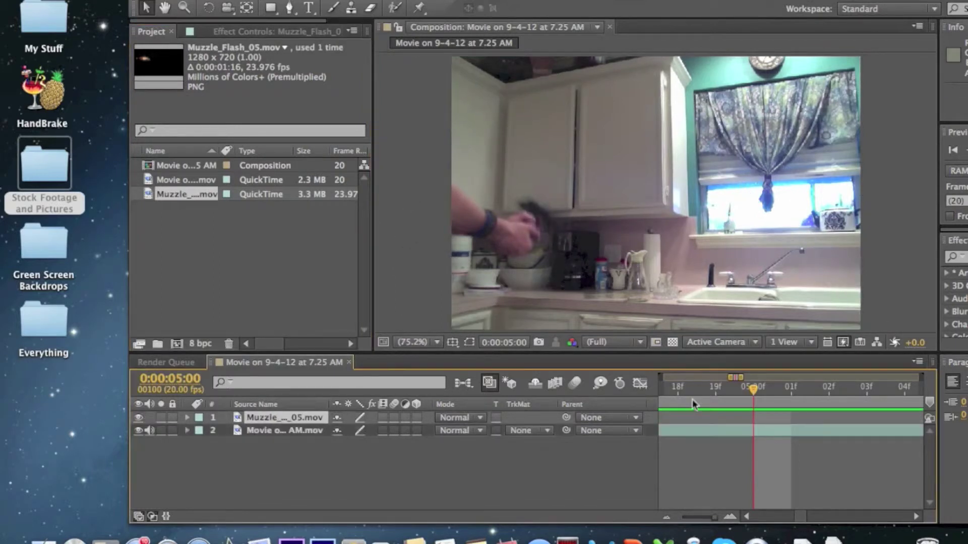
# Shift the muzzle flash layer in time so that it starts at 0:00:05:00.
pyautogui.moveTo(715, 518); pyautogui.dragTo(680, 518)
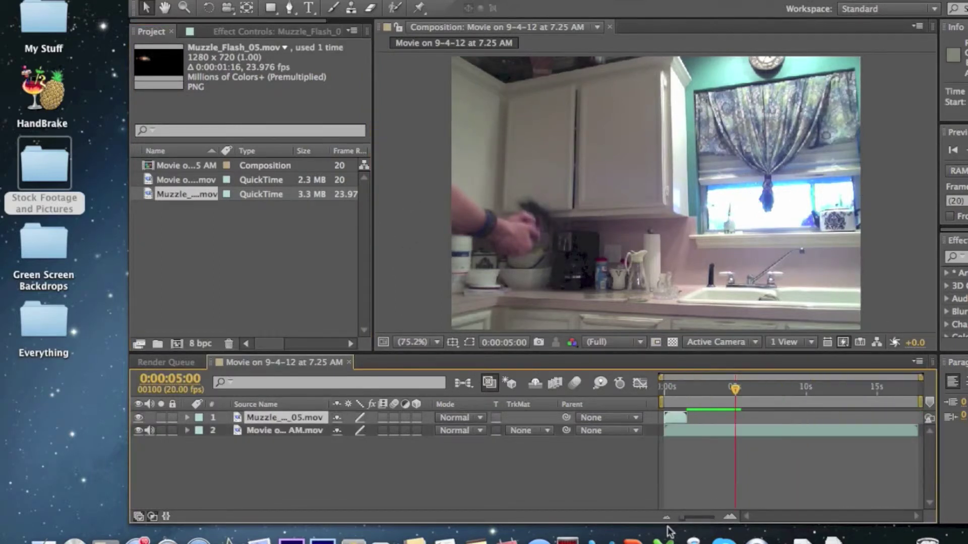
pyautogui.moveTo(668, 423); pyautogui.dragTo(746, 420)
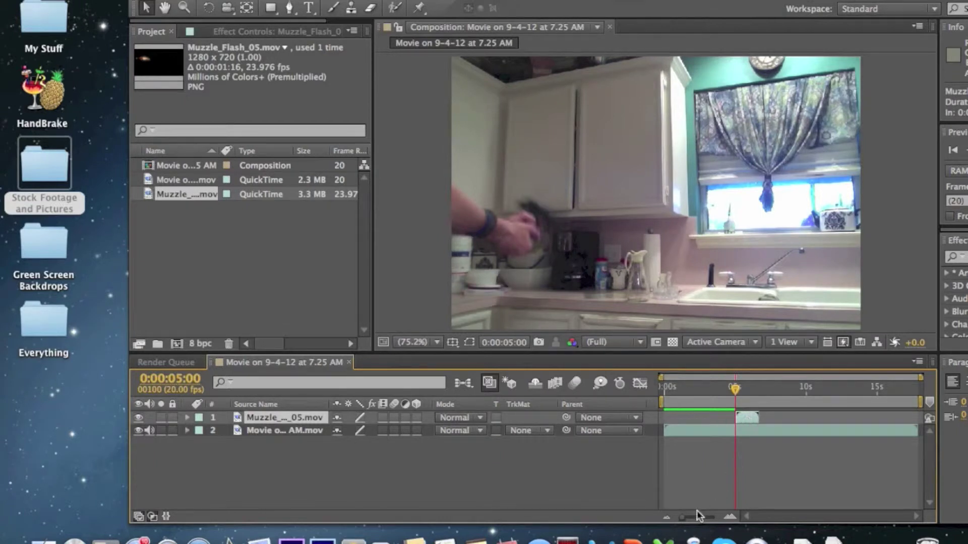
pyautogui.moveTo(681, 518); pyautogui.dragTo(734, 525)
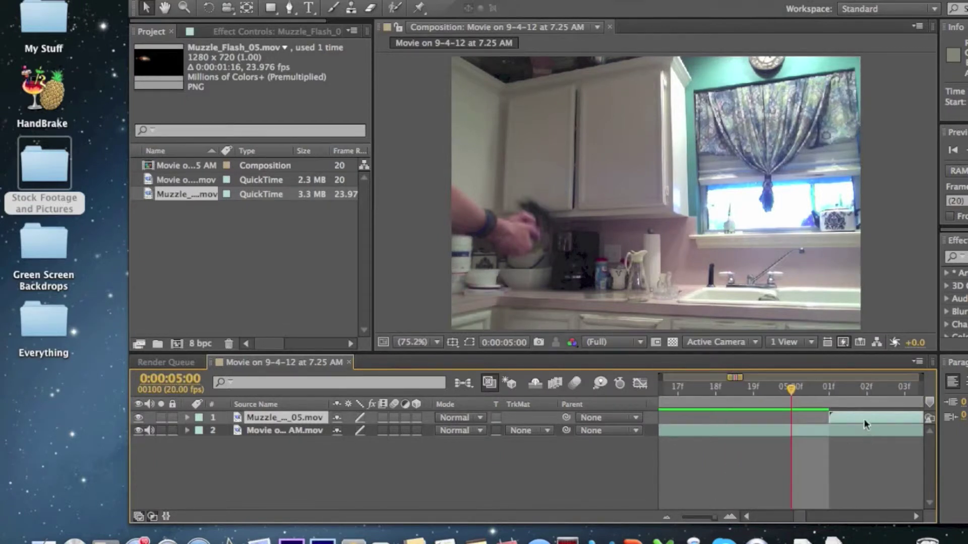
pyautogui.moveTo(834, 416); pyautogui.dragTo(795, 416)
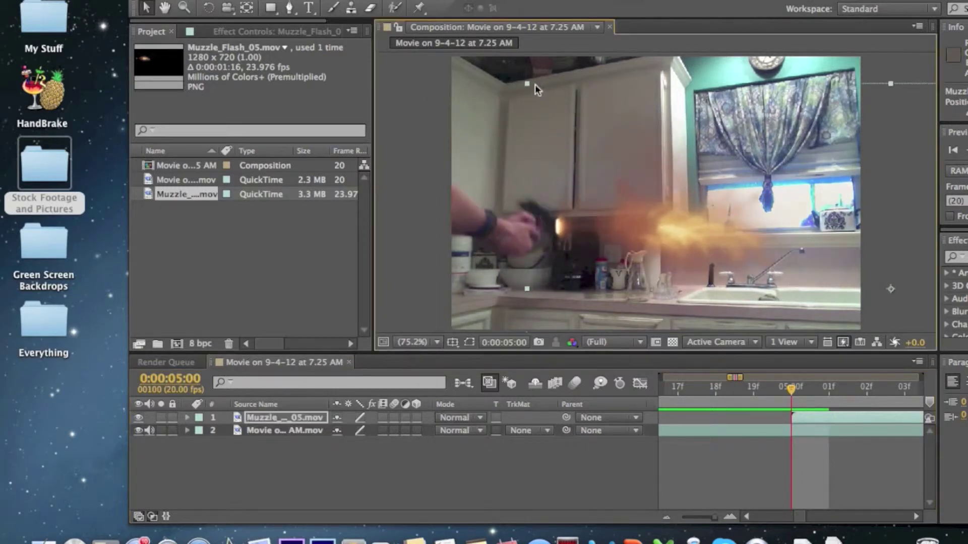
# Scale down the muzzle flash layer in both height and width to suit the pistol.
pyautogui.moveTo(536, 87); pyautogui.dragTo(666, 176)
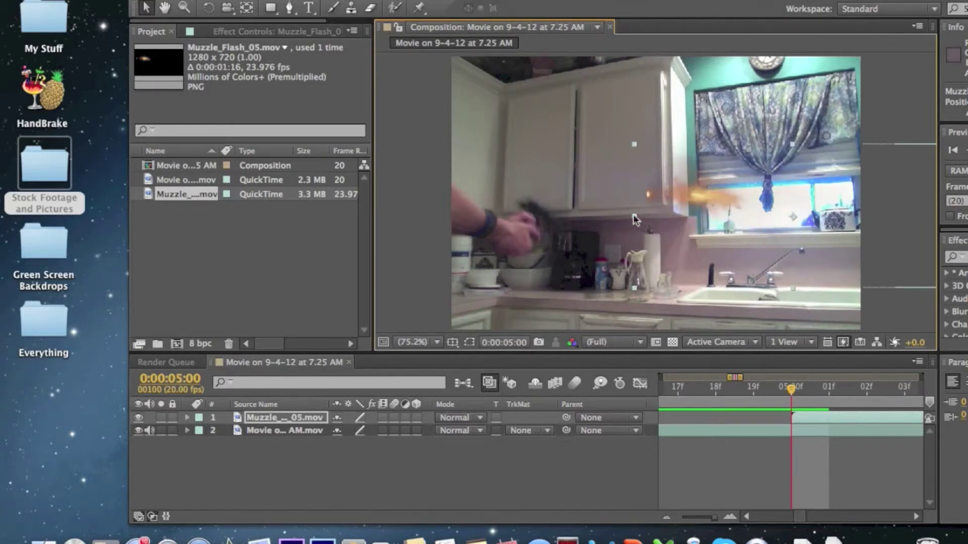
pyautogui.moveTo(651, 226); pyautogui.dragTo(707, 228)
# Rotate the muzzle flash layer slightly clockwise and move it in front of the pistol's barrel.
pyautogui.click(208, 7)
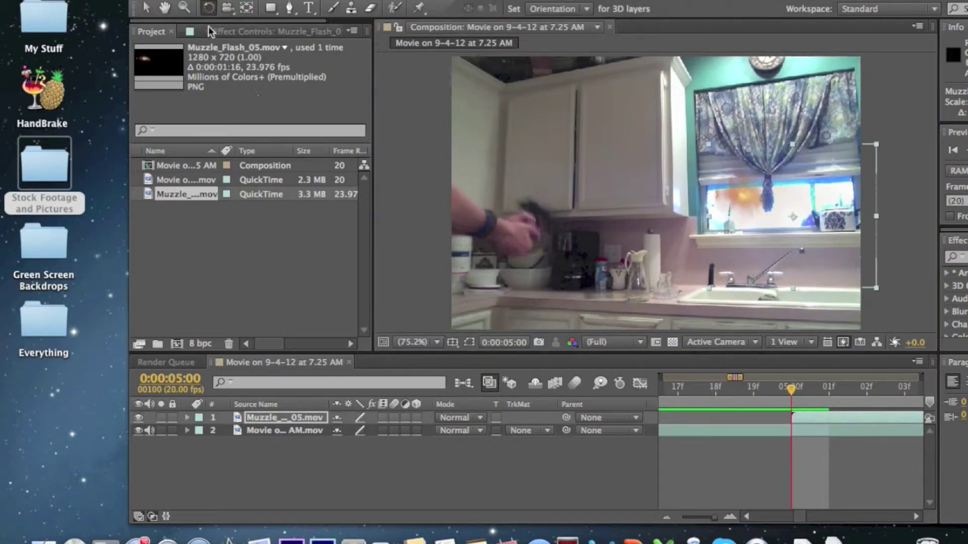
pyautogui.moveTo(715, 225); pyautogui.dragTo(824, 242)
pyautogui.moveTo(804, 285); pyautogui.dragTo(690, 227)
pyautogui.press('v')
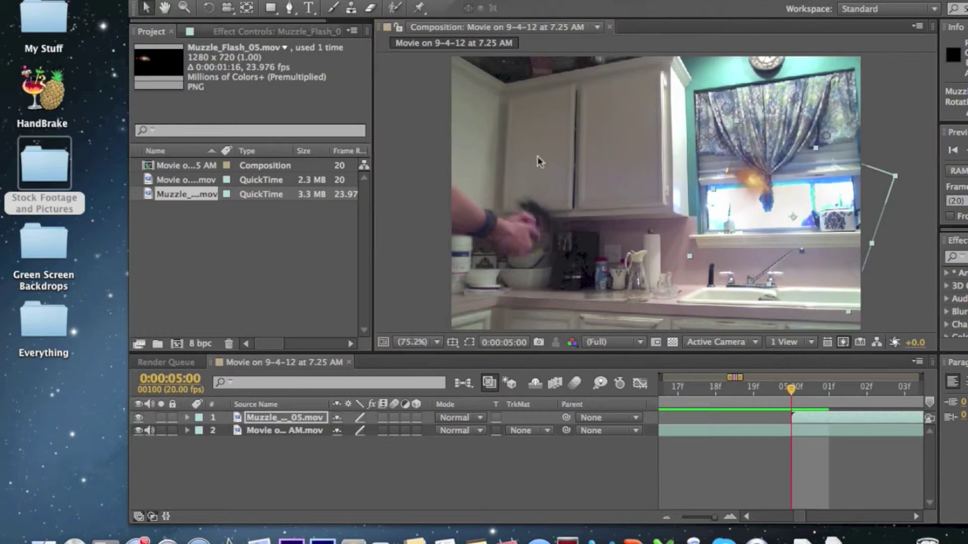
pyautogui.moveTo(709, 259); pyautogui.dragTo(576, 282)
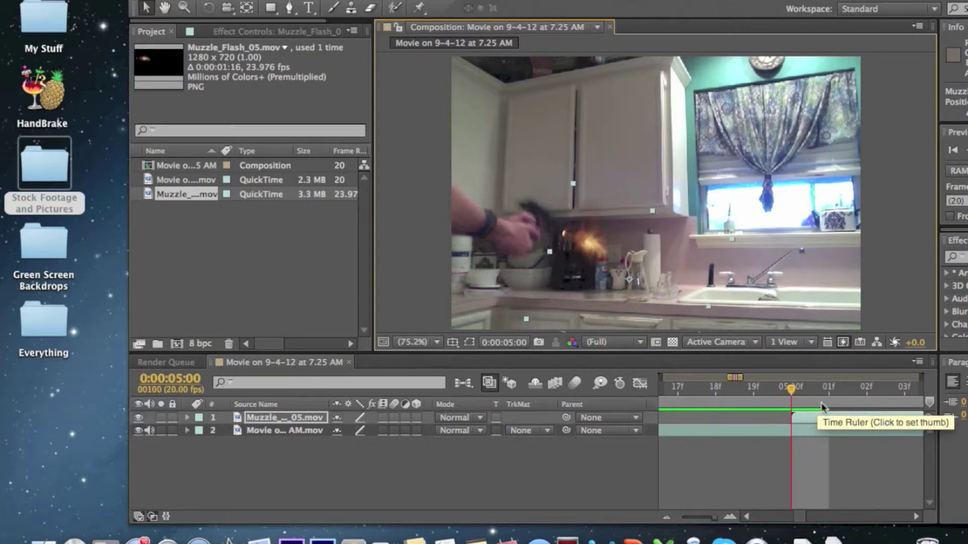
# Step frame by frame through the moments around 0:00:05:00 to examine when the muzzle flash appears against the pistol's recoil.
pyautogui.press('pagedown')
pyautogui.press('pagedown')
pyautogui.press('pagedown')
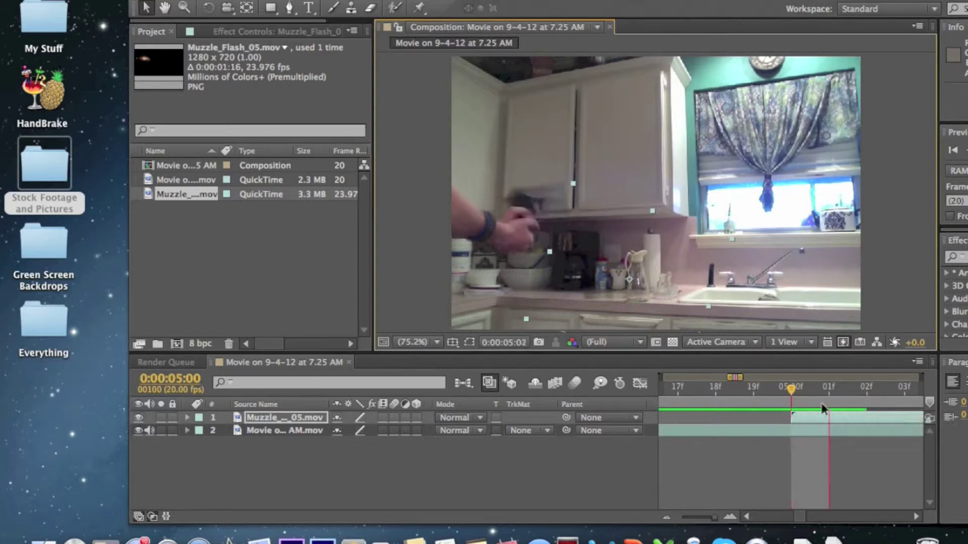
pyautogui.moveTo(907, 390); pyautogui.dragTo(749, 392)
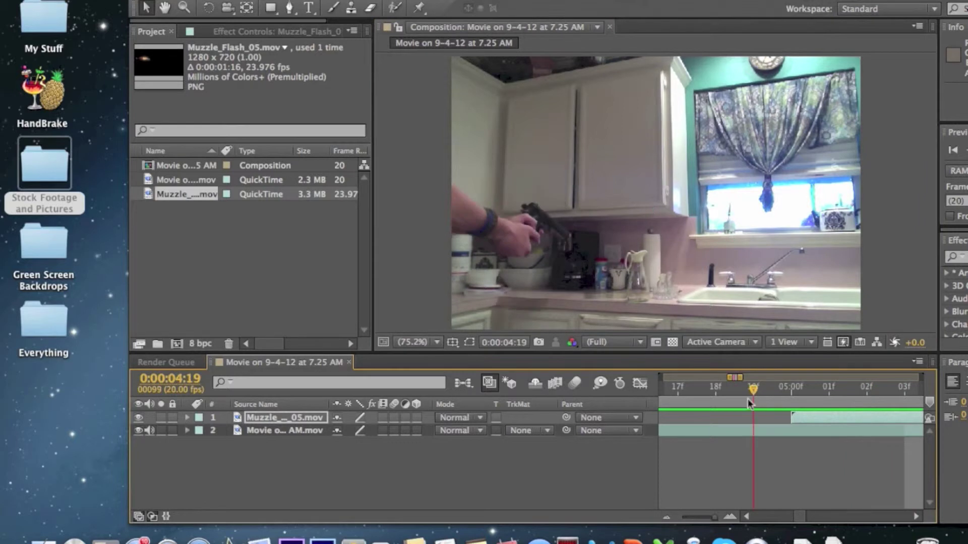
pyautogui.press('pagedown')
pyautogui.press('pagedown')
pyautogui.press('pagedown')
pyautogui.press('pagedown')
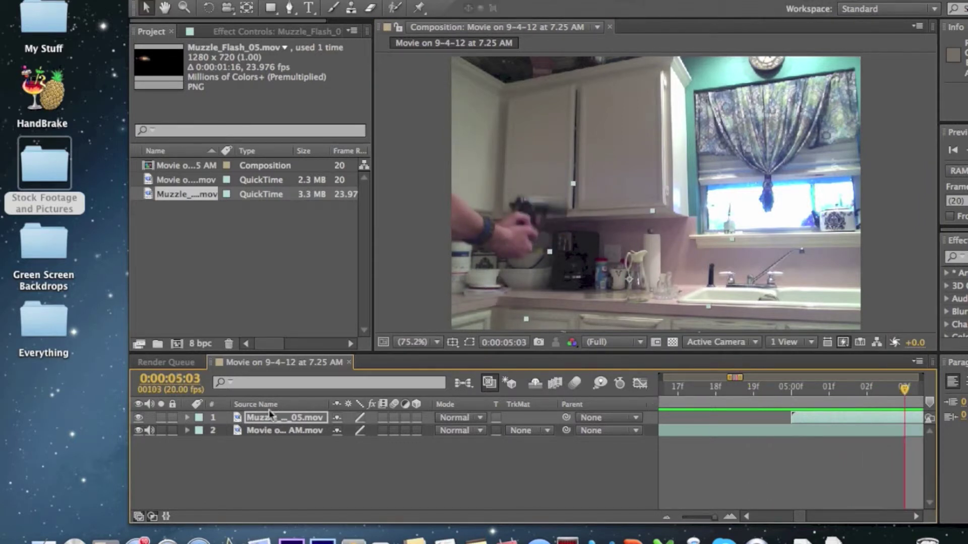
# Play the kitchen footage from just before the gunshot to past it to review the muzzle flash timing.
pyautogui.click(271, 427)
pyautogui.click(696, 399)
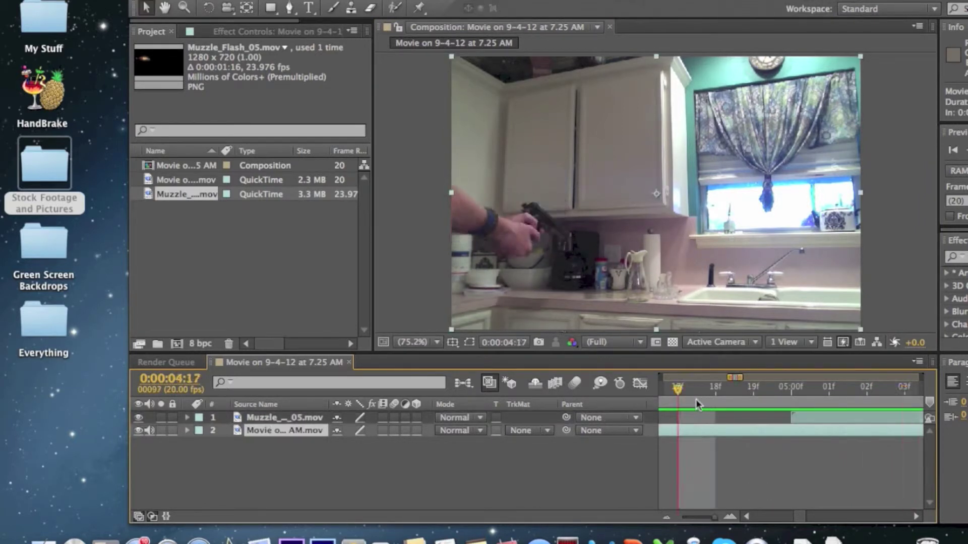
pyautogui.press('space')
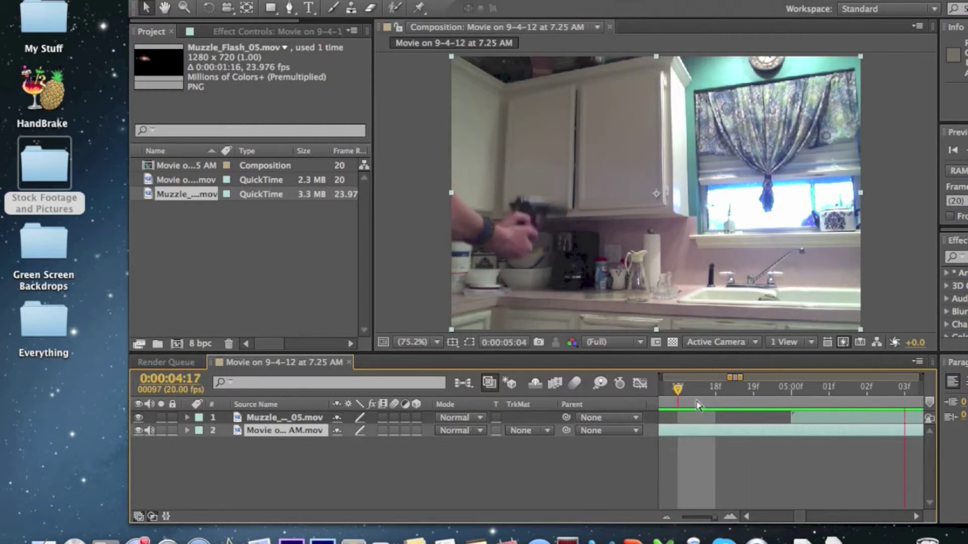
pyautogui.press('space')
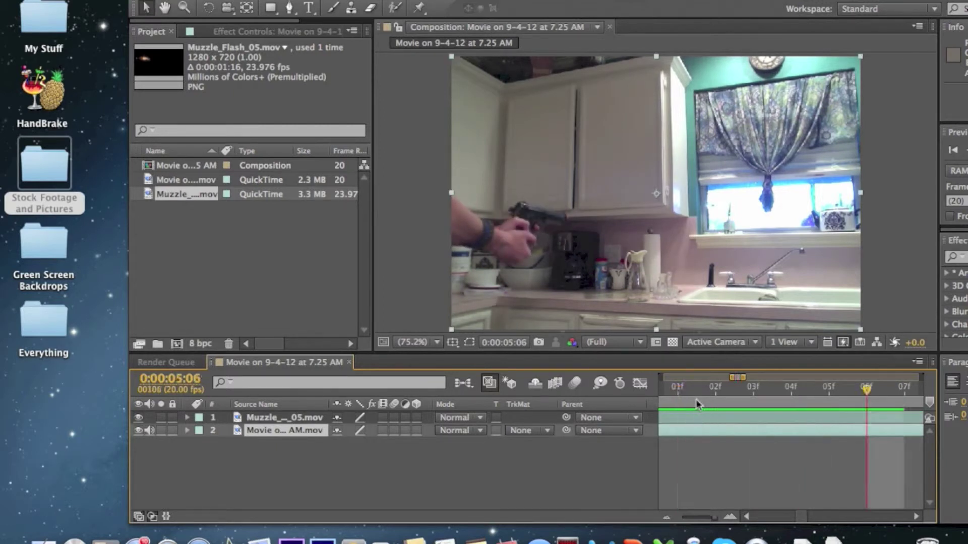
pyautogui.press('space')
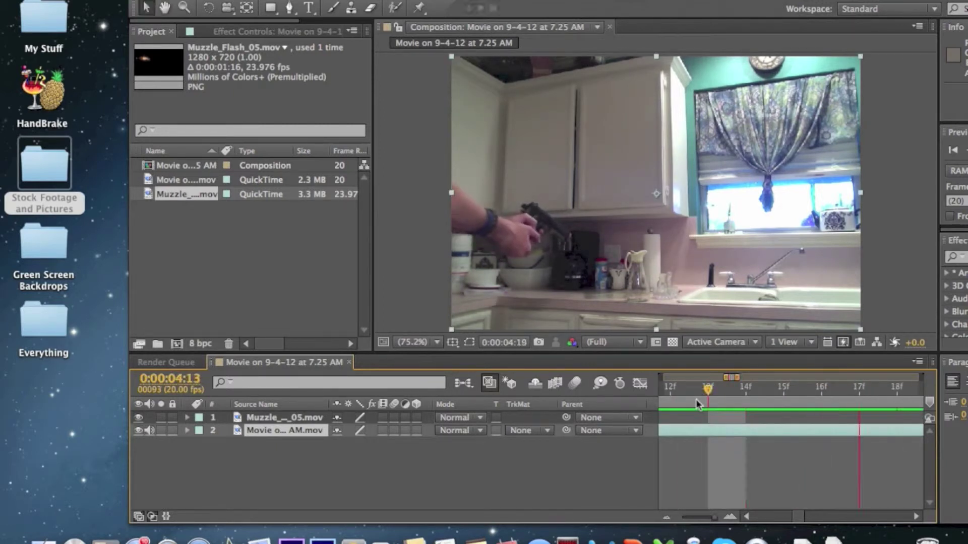
pyautogui.press('space')
pyautogui.click(673, 380)
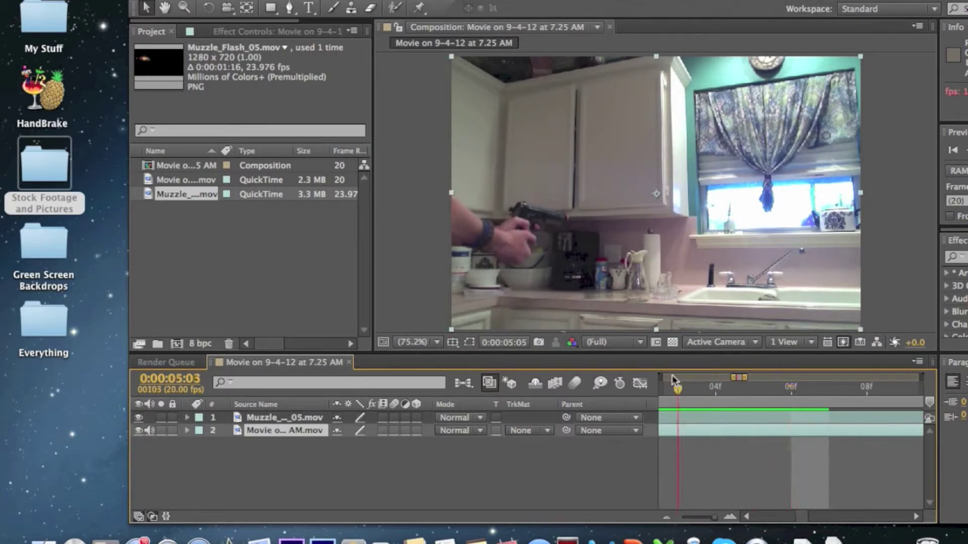
# Go to 0:00:05:00 and nudge the muzzle flash layer slightly closer to the pistol's barrel.
pyautogui.moveTo(674, 380); pyautogui.dragTo(695, 394)
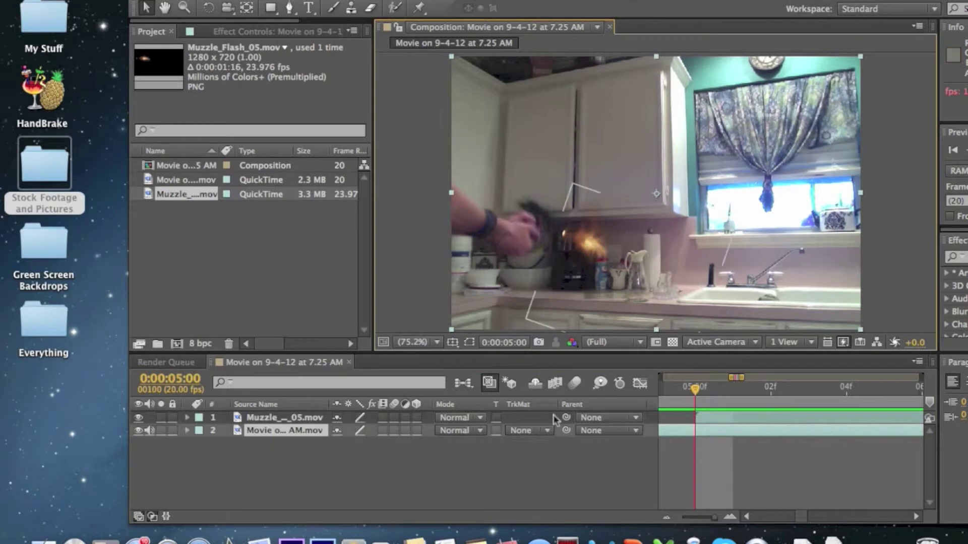
pyautogui.click(276, 418)
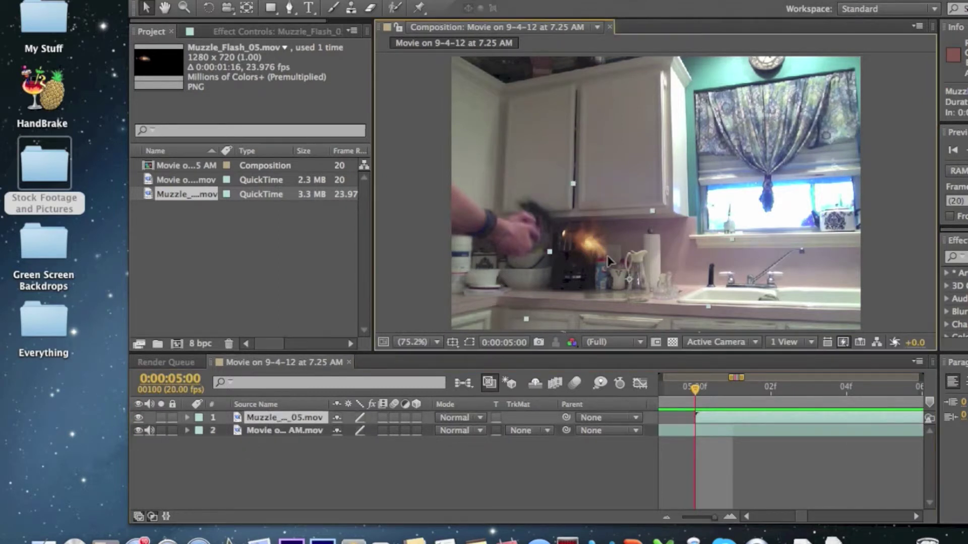
pyautogui.moveTo(607, 260); pyautogui.dragTo(600, 261)
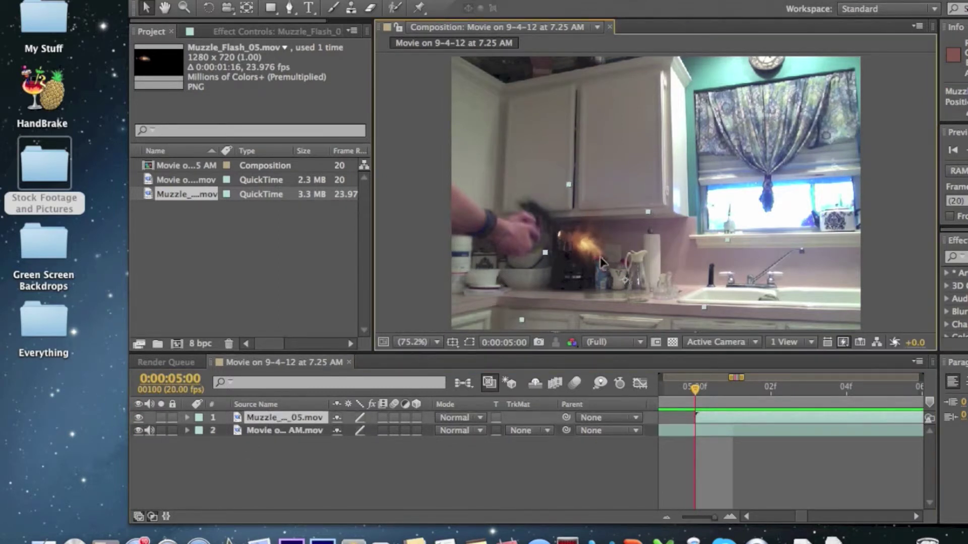
# Preview the gunshot again to check the repositioned flash, and return to the flash frame at 0:00:05:00.
pyautogui.moveTo(702, 394)
pyautogui.mouseDown()
pyautogui.moveTo(661, 391)
pyautogui.moveTo(691, 393)
pyautogui.mouseUp()
pyautogui.press('space')
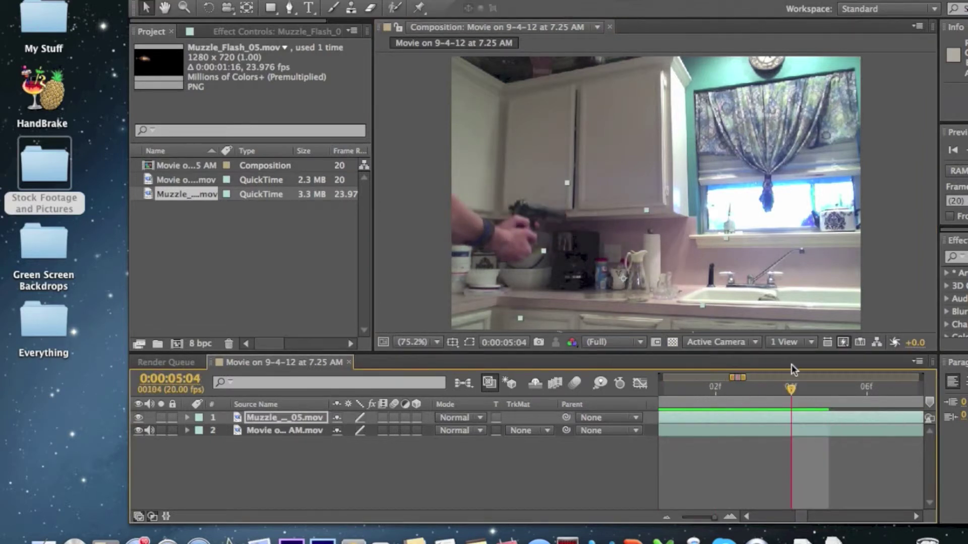
pyautogui.moveTo(790, 388); pyautogui.dragTo(720, 409)
pyautogui.press('space')
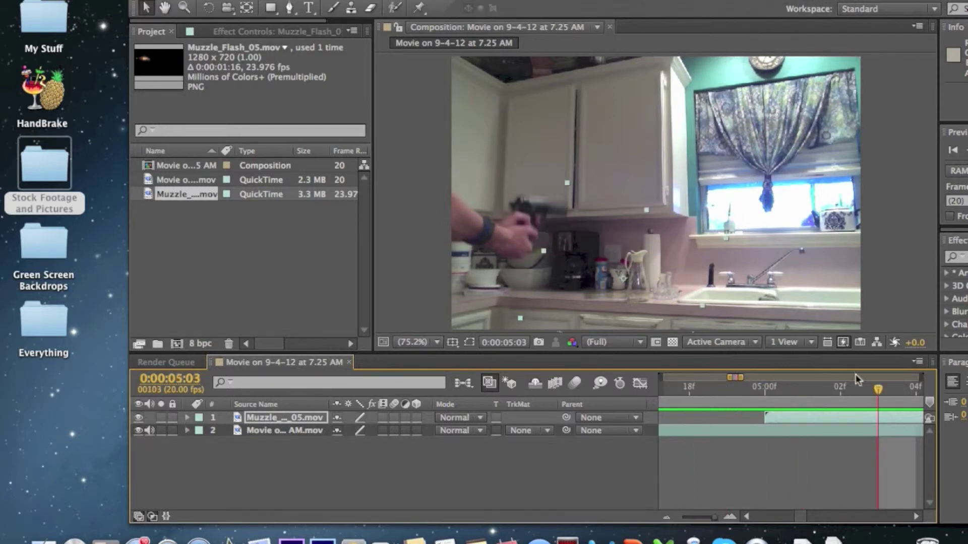
pyautogui.moveTo(852, 387); pyautogui.dragTo(769, 398)
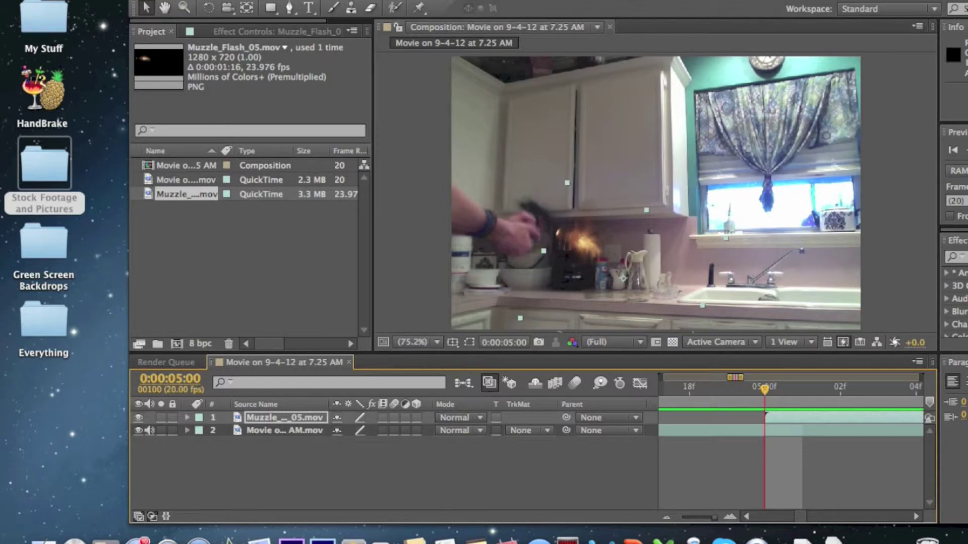
# Create a 720 x 480 px solid in medium orange, matching the composition size, above the muzzle flash layer.
pyautogui.click(272, 0)
pyautogui.moveTo(363, 0)
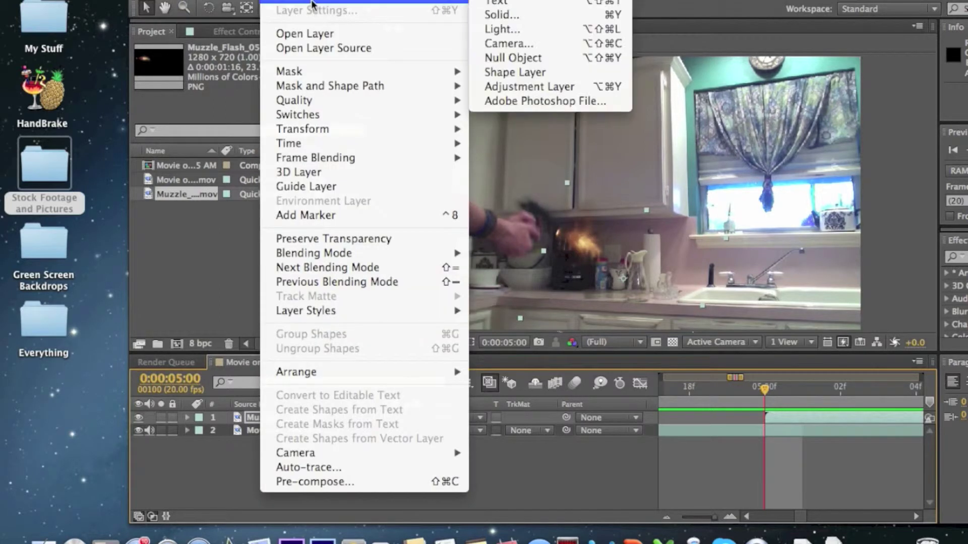
pyautogui.click(542, 16)
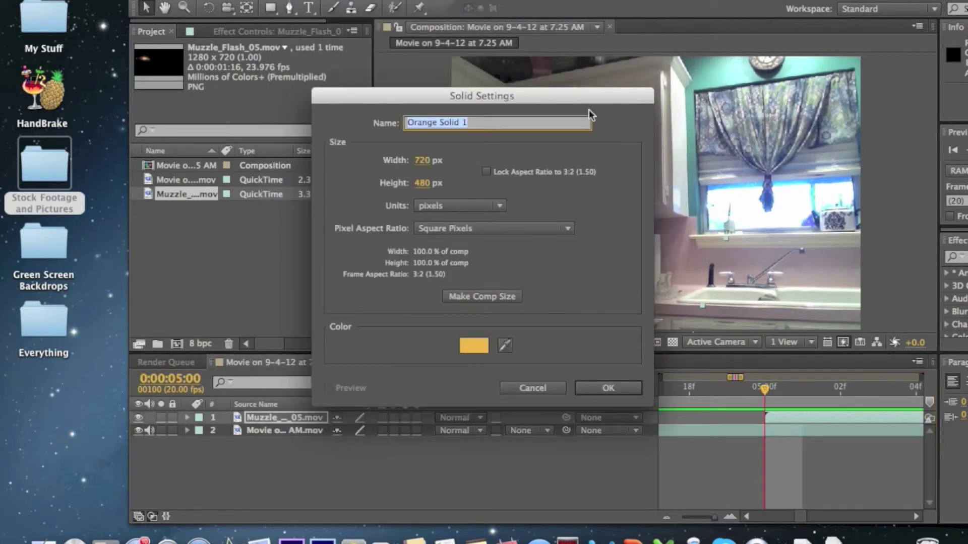
pyautogui.click(476, 342)
pyautogui.moveTo(449, 186)
pyautogui.mouseDown()
pyautogui.moveTo(479, 218)
pyautogui.moveTo(429, 209)
pyautogui.moveTo(404, 189)
pyautogui.moveTo(444, 183)
pyautogui.mouseUp()
pyautogui.click(633, 161)
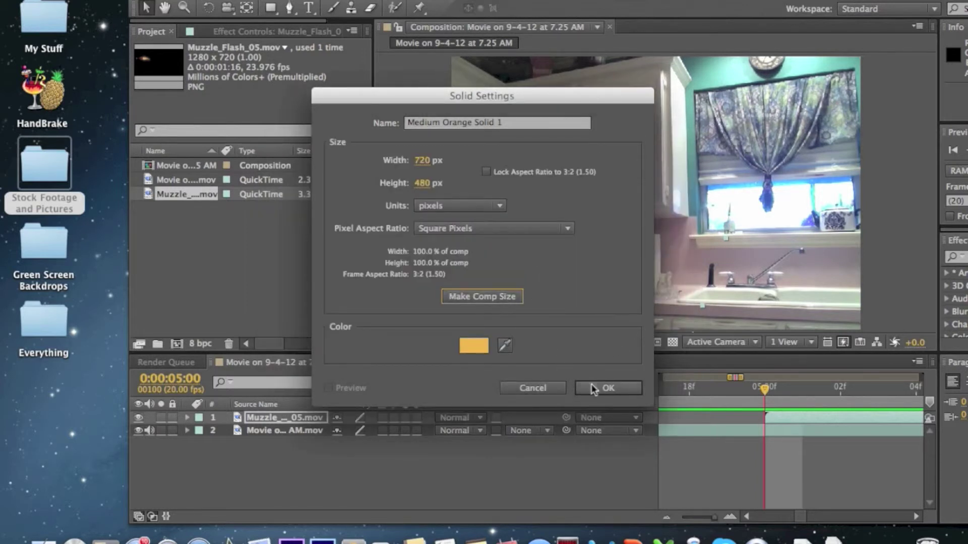
pyautogui.click(608, 390)
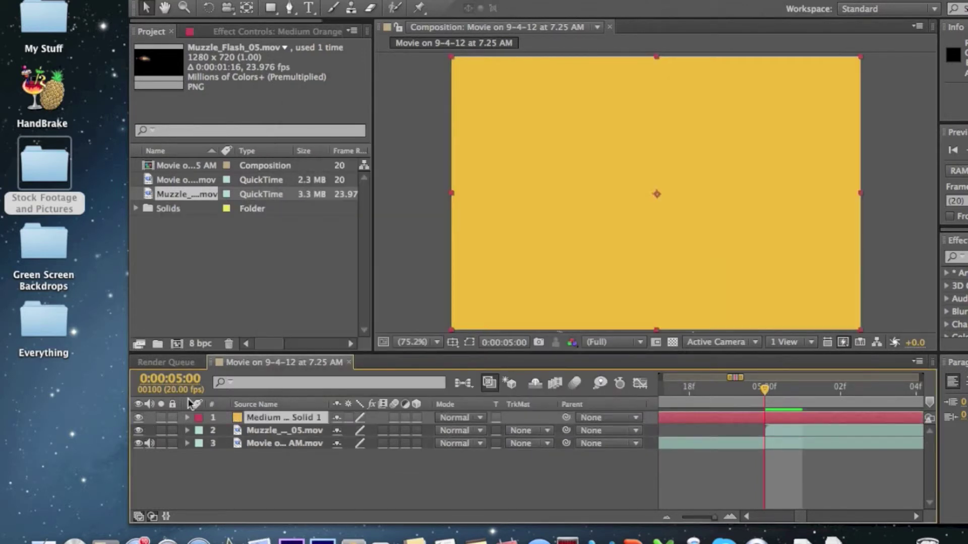
# Hide the orange solid and outline the forearm and hand on it with a closed Pen mask, checking the masked shape.
pyautogui.click(138, 418)
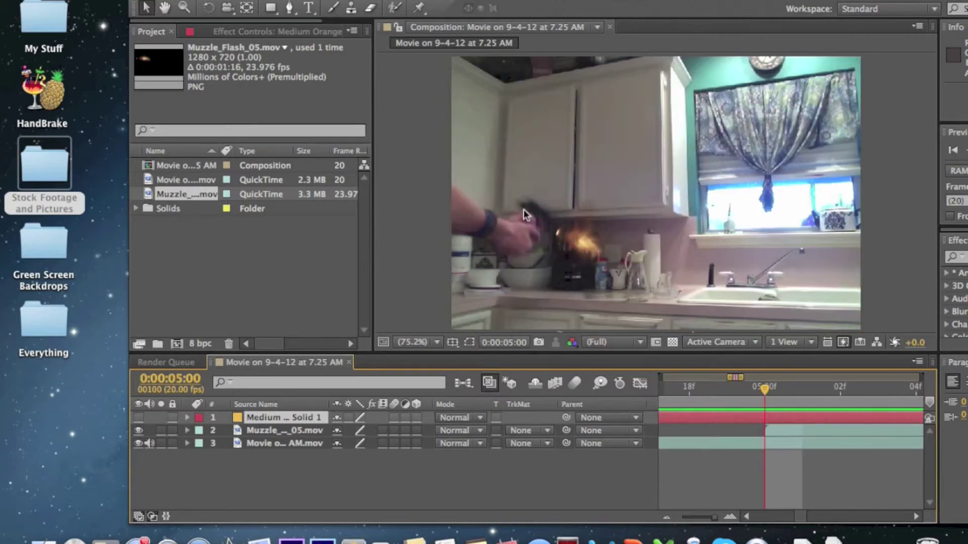
pyautogui.moveTo(626, 2); pyautogui.dragTo(504, 3)
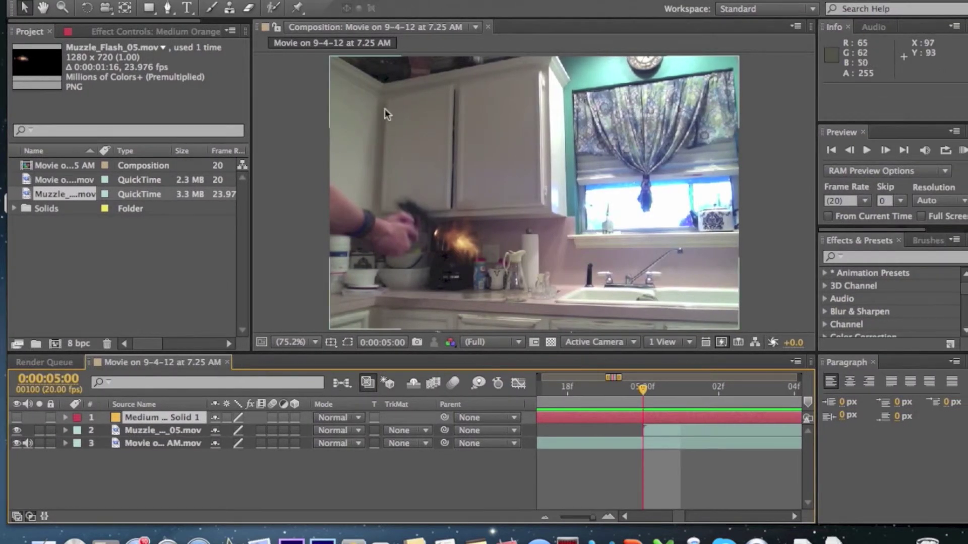
pyautogui.click(168, 7)
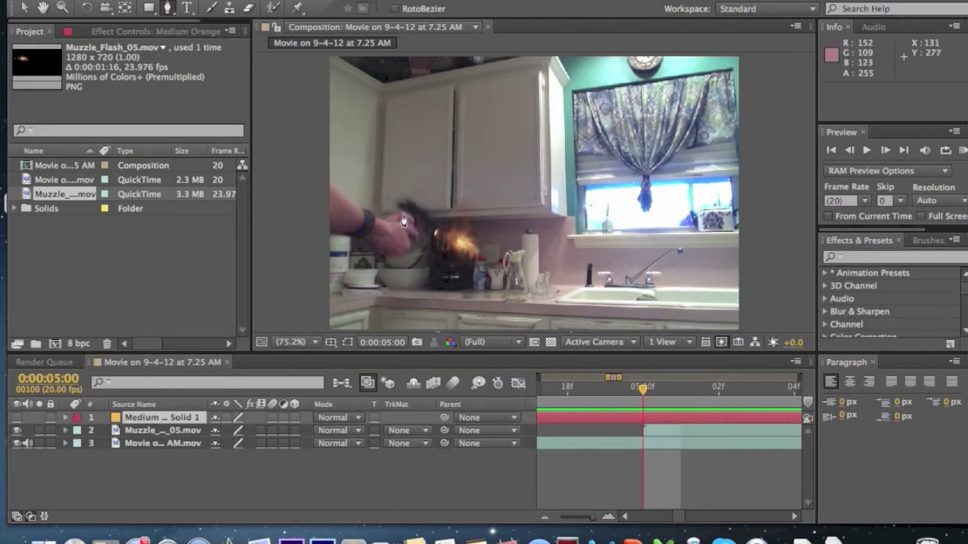
pyautogui.click(324, 181)
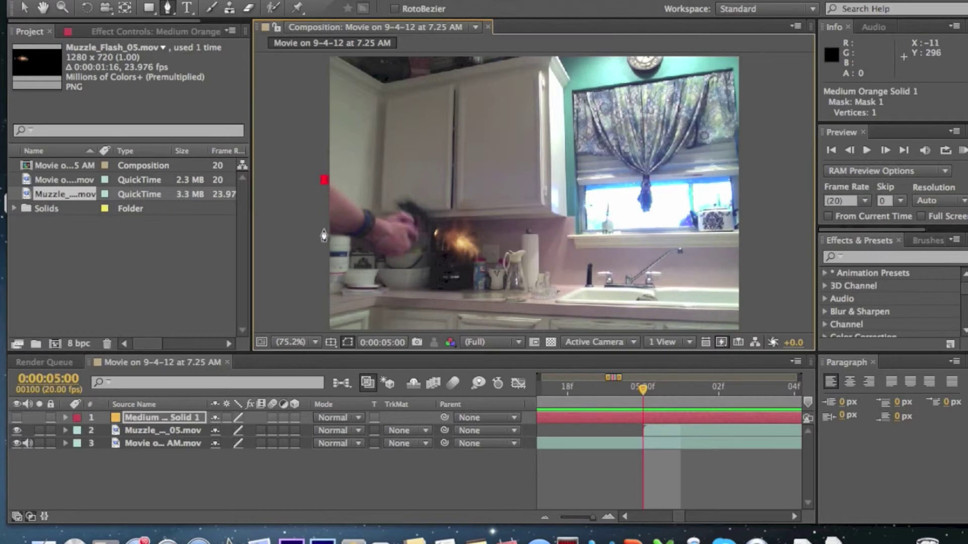
pyautogui.click(322, 233)
pyautogui.click(359, 240)
pyautogui.click(372, 245)
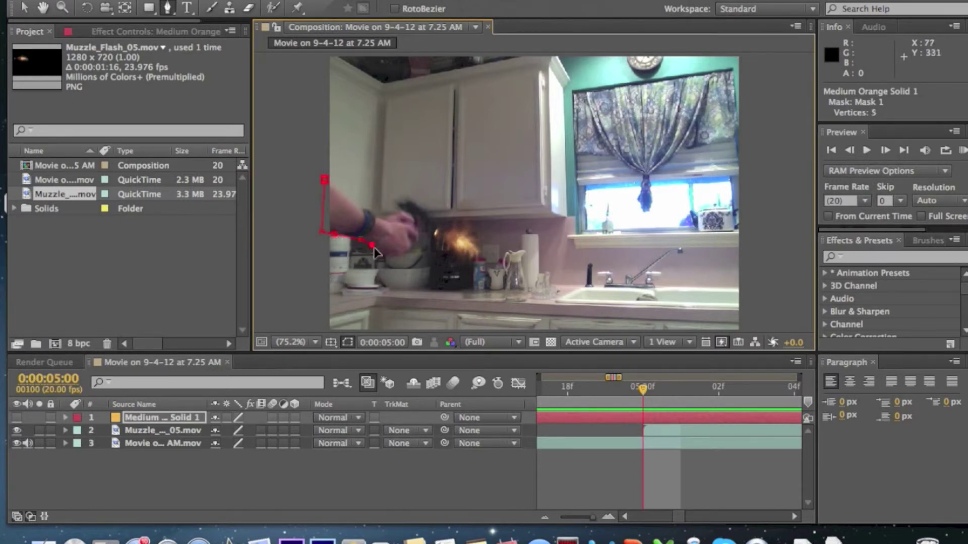
pyautogui.click(383, 263)
pyautogui.click(422, 230)
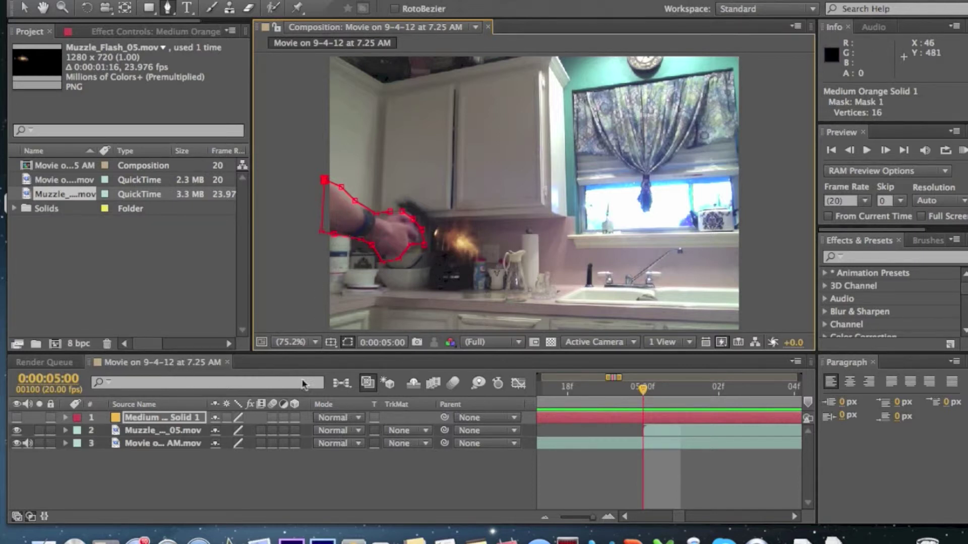
pyautogui.click(16, 418)
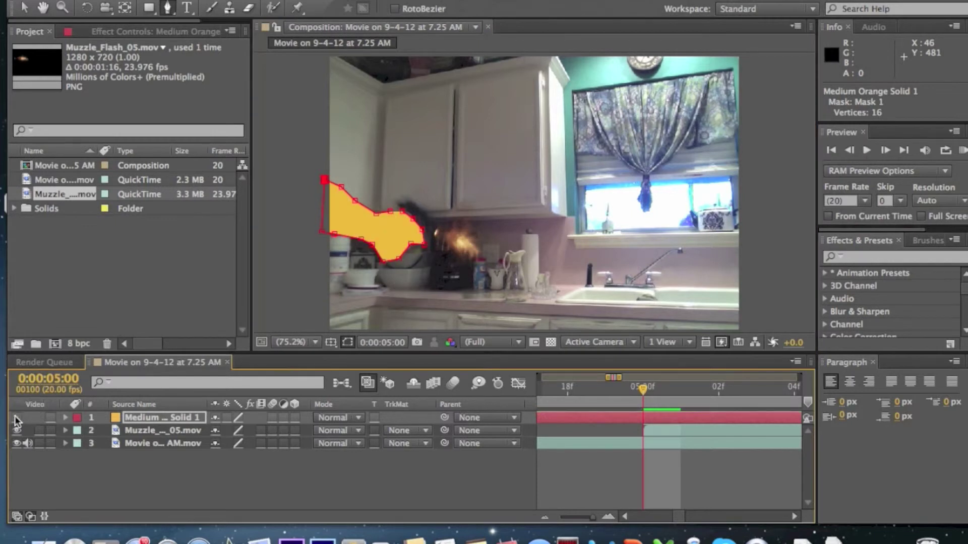
pyautogui.click(17, 417)
# Draw a second closed Pen mask on the orange solid around the blurred pistol and adjust its points to fit.
pyautogui.click(399, 189)
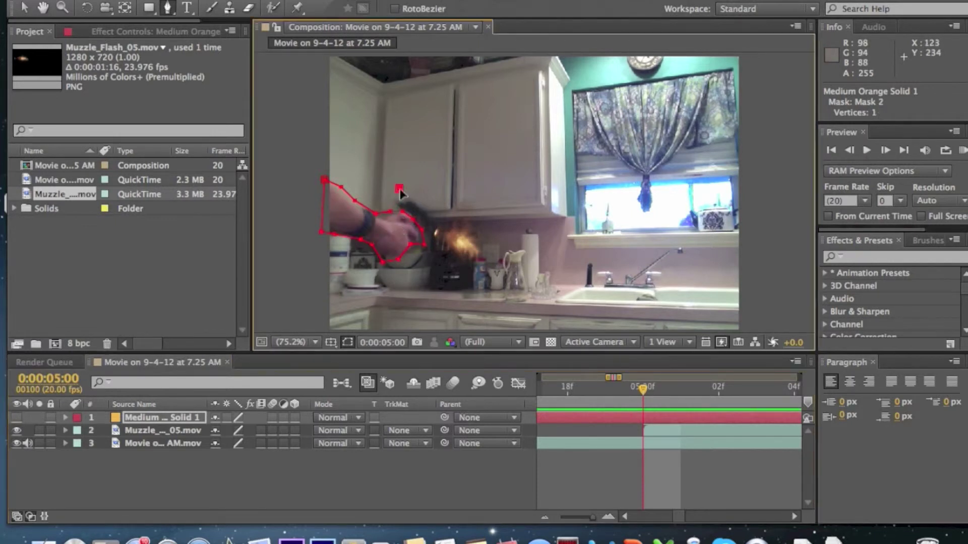
pyautogui.click(393, 231)
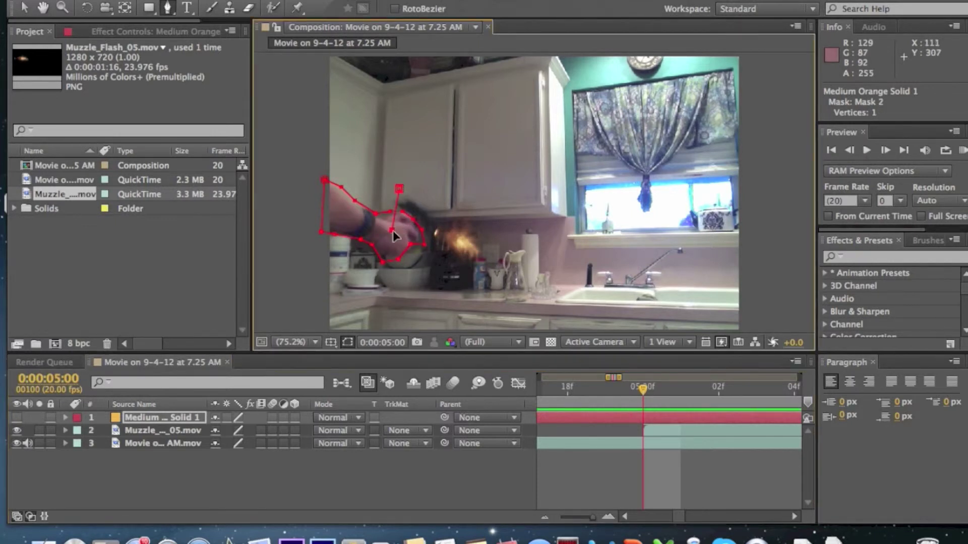
pyautogui.click(434, 245)
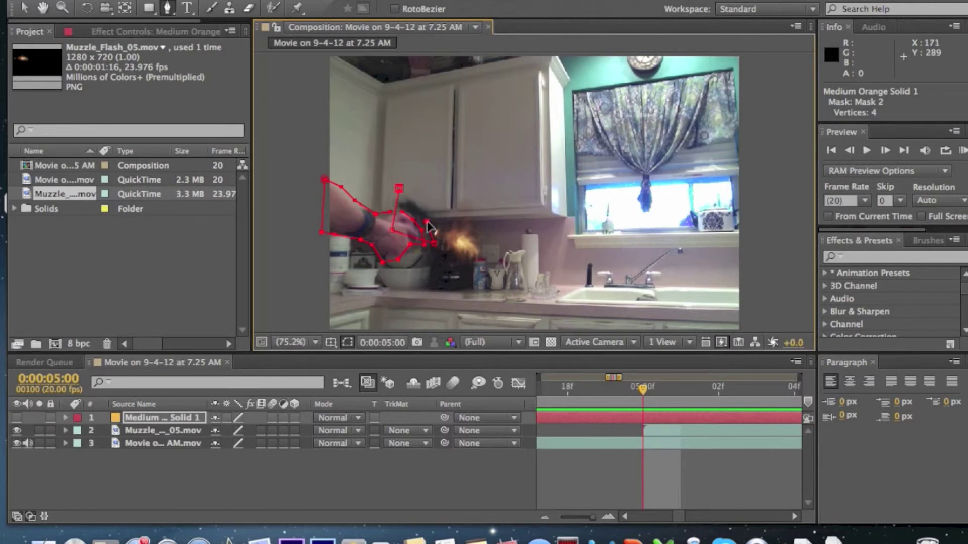
pyautogui.click(433, 215)
pyautogui.click(400, 191)
pyautogui.moveTo(404, 192); pyautogui.dragTo(408, 200)
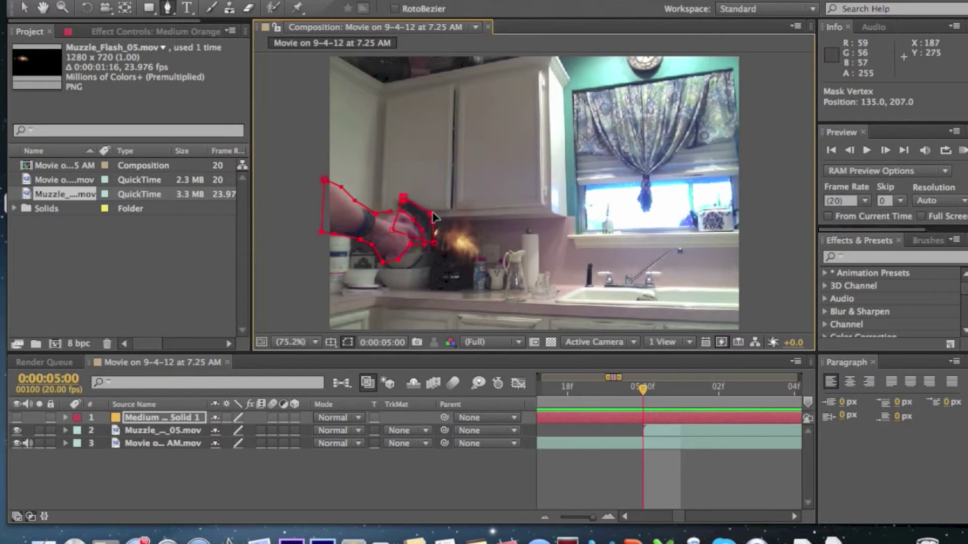
pyautogui.moveTo(437, 244); pyautogui.dragTo(434, 236)
# Show the orange solid and set both masks to a feather of 135 pixels and an opacity of 80%.
pyautogui.click(66, 420)
pyautogui.click(66, 419)
pyautogui.click(78, 430)
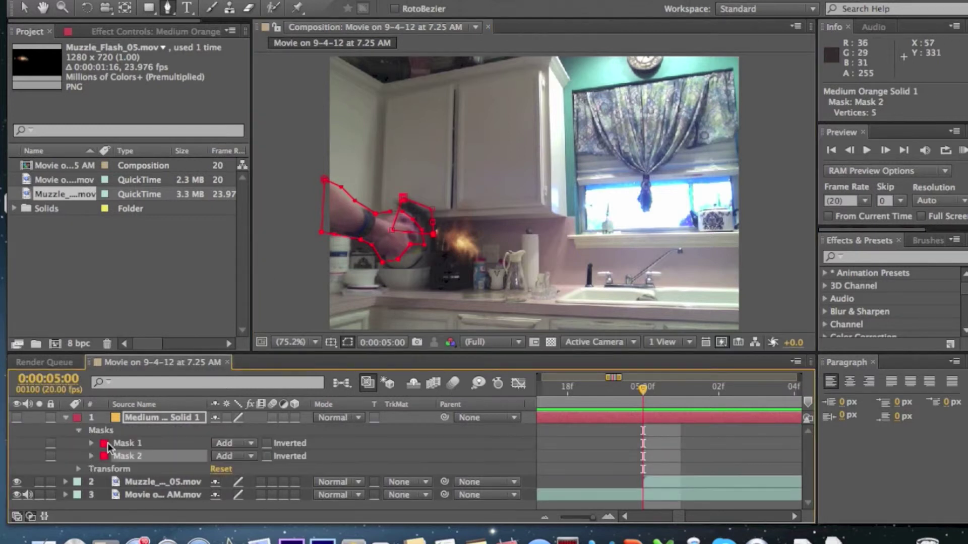
pyautogui.click(114, 447)
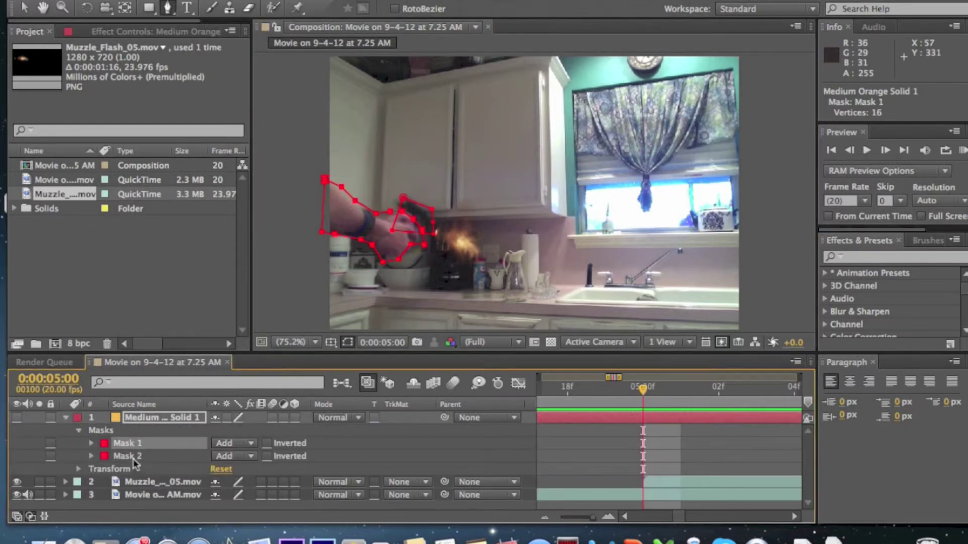
pyautogui.keyDown('shift'); pyautogui.click(134, 458); pyautogui.keyUp('shift')
pyautogui.click(20, 418)
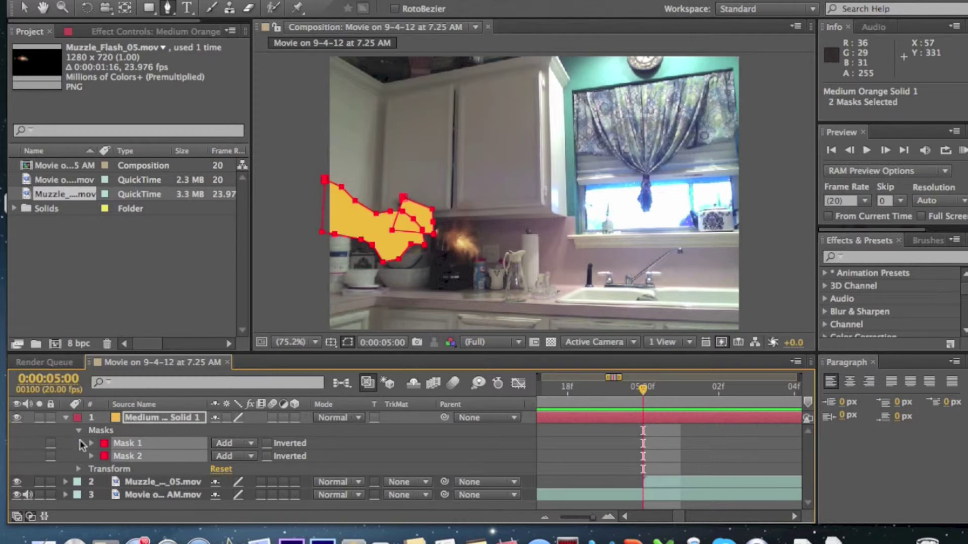
pyautogui.click(91, 443)
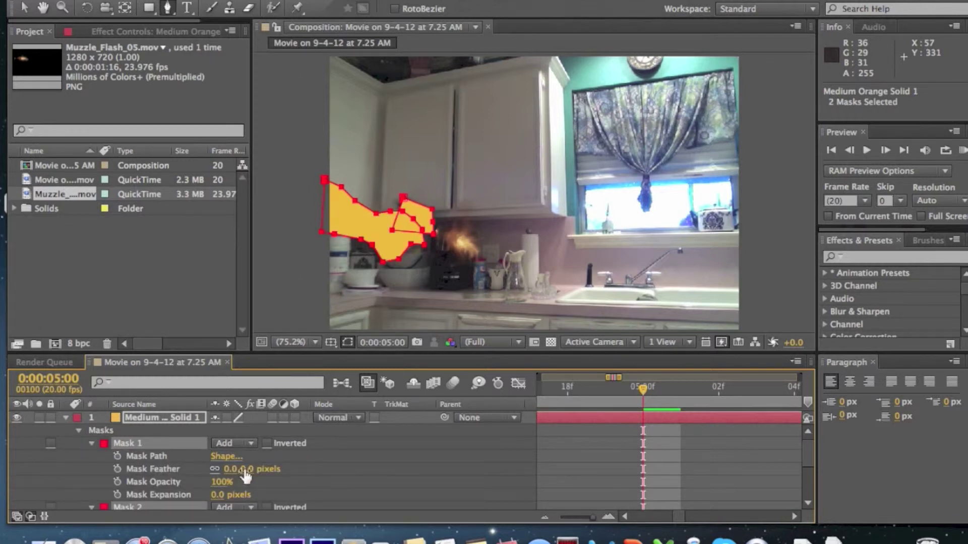
pyautogui.moveTo(222, 482)
pyautogui.mouseDown()
pyautogui.moveTo(211, 493)
pyautogui.moveTo(307, 451)
pyautogui.mouseUp()
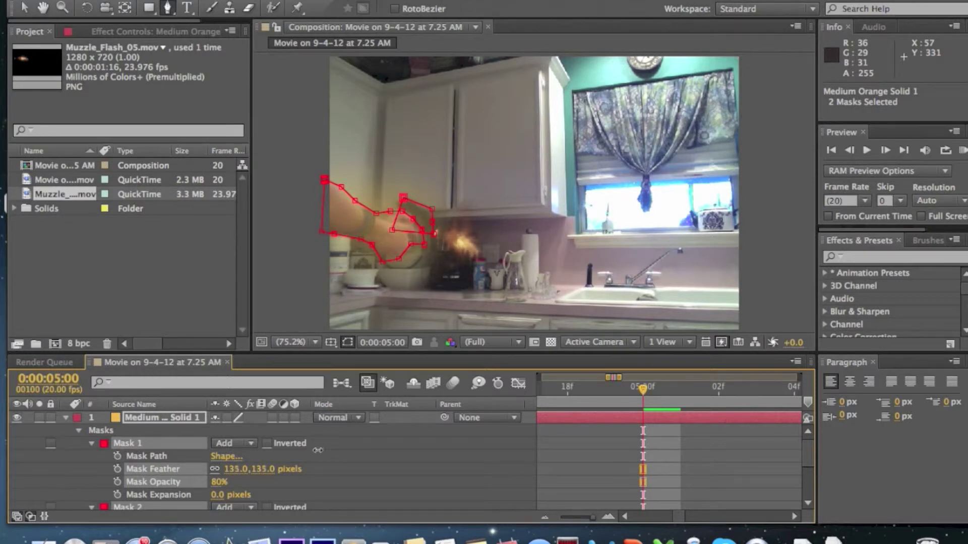
# Draw a third closed six-point Pen mask on the orange solid over the upper wall and white cabinet doors.
pyautogui.click(342, 82)
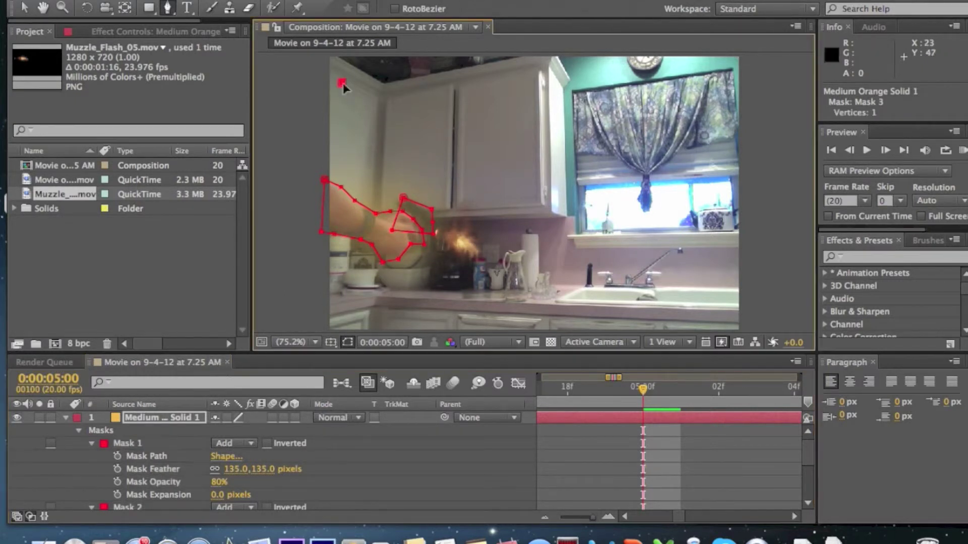
pyautogui.click(345, 147)
pyautogui.click(379, 179)
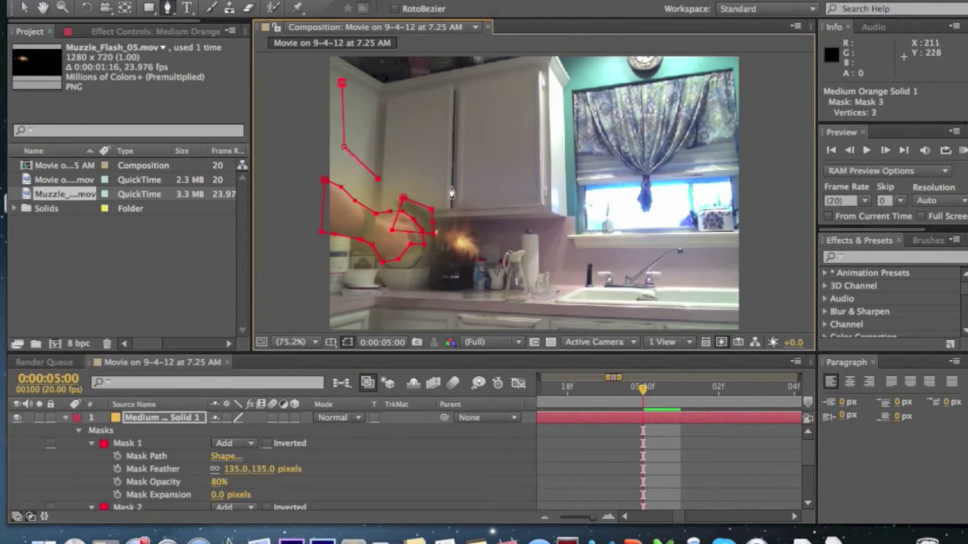
pyautogui.click(452, 187)
pyautogui.click(546, 191)
pyautogui.click(538, 80)
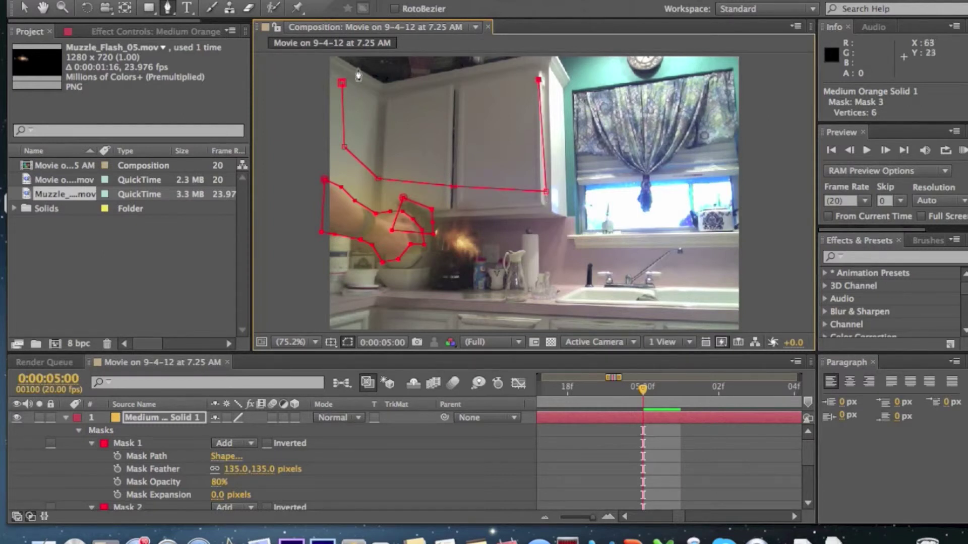
pyautogui.click(341, 83)
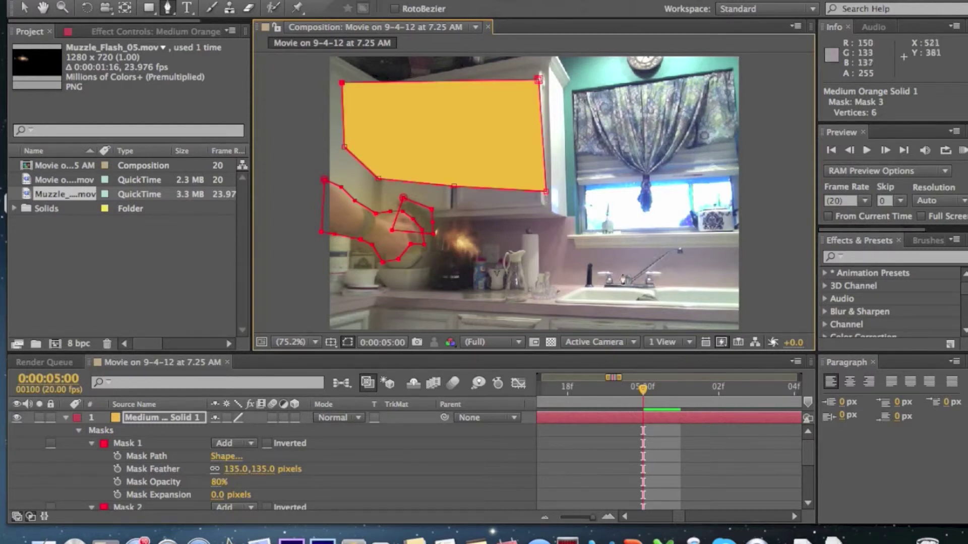
# Draw a fourth closed four-point Pen mask on the orange solid over the countertop below the hand and flash.
pyautogui.click(348, 291)
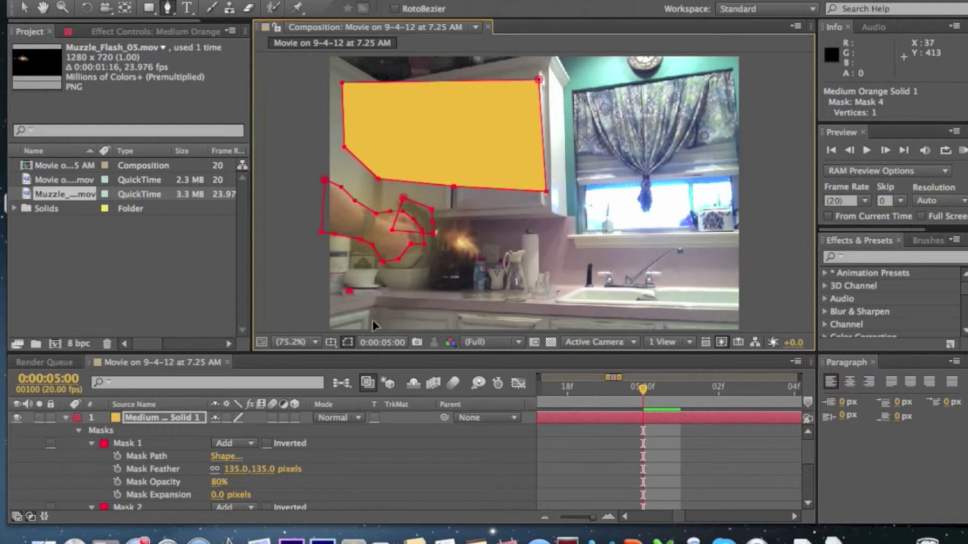
pyautogui.click(376, 324)
pyautogui.click(480, 324)
pyautogui.click(476, 269)
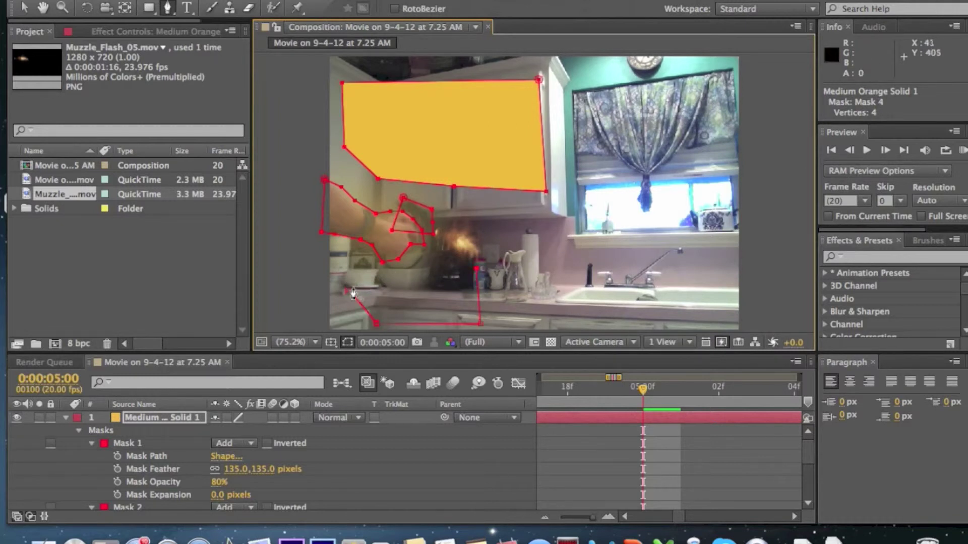
pyautogui.click(351, 292)
# Expand the properties of Mask 3 and Mask 4 and set the feather of Mask 3 to 298.6 pixels.
pyautogui.scroll(-5, 95, 461)
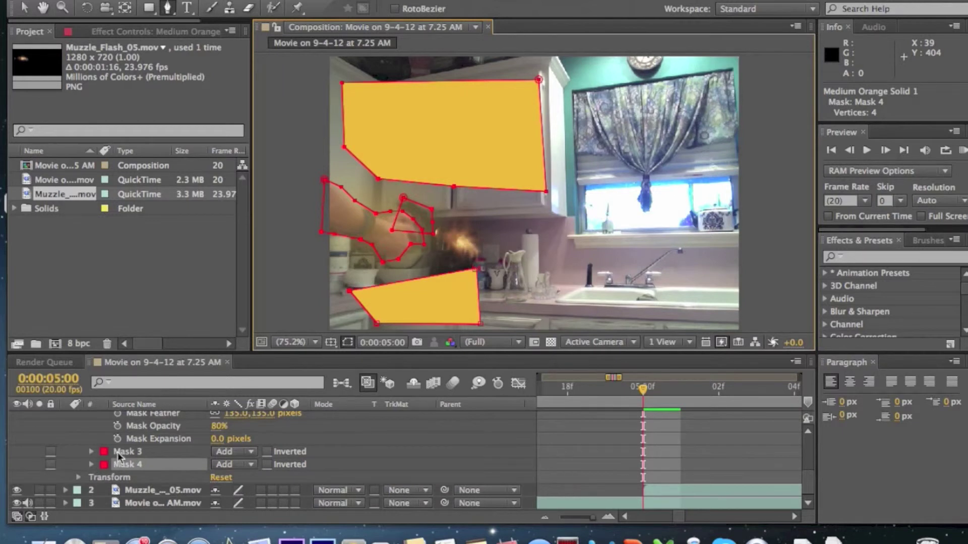
pyautogui.click(117, 452)
pyautogui.click(87, 451)
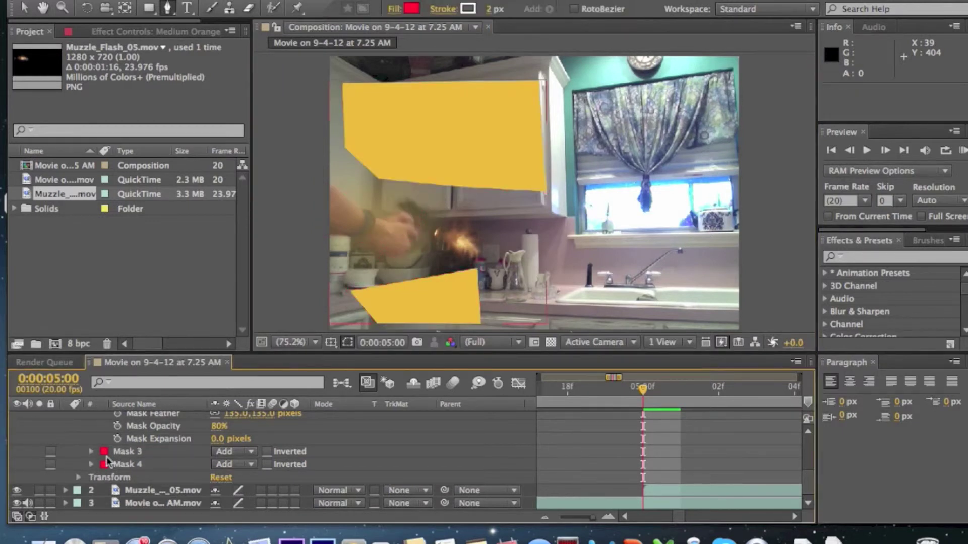
pyautogui.click(125, 452)
pyautogui.keyDown('shift'); pyautogui.click(132, 466); pyautogui.keyUp('shift')
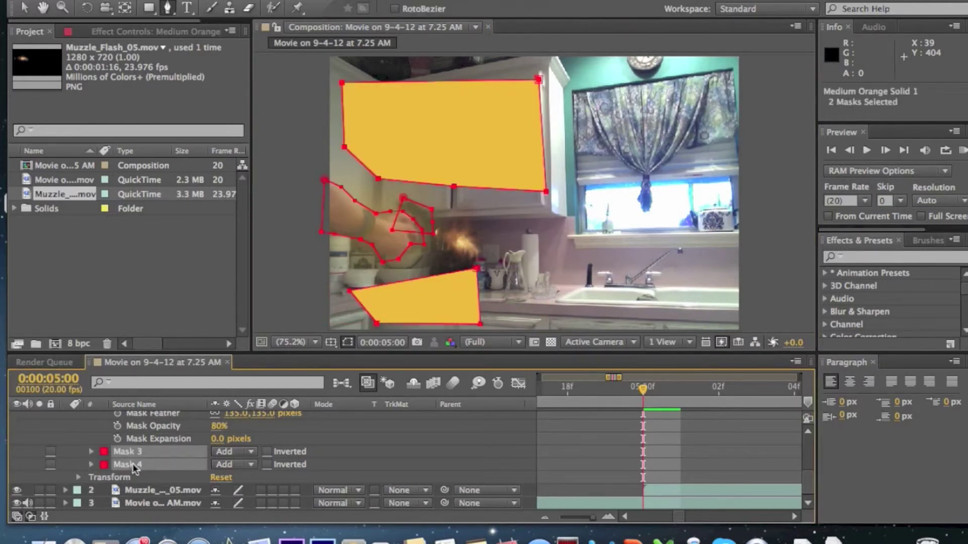
pyautogui.click(91, 453)
pyautogui.scroll(-3, 166, 463)
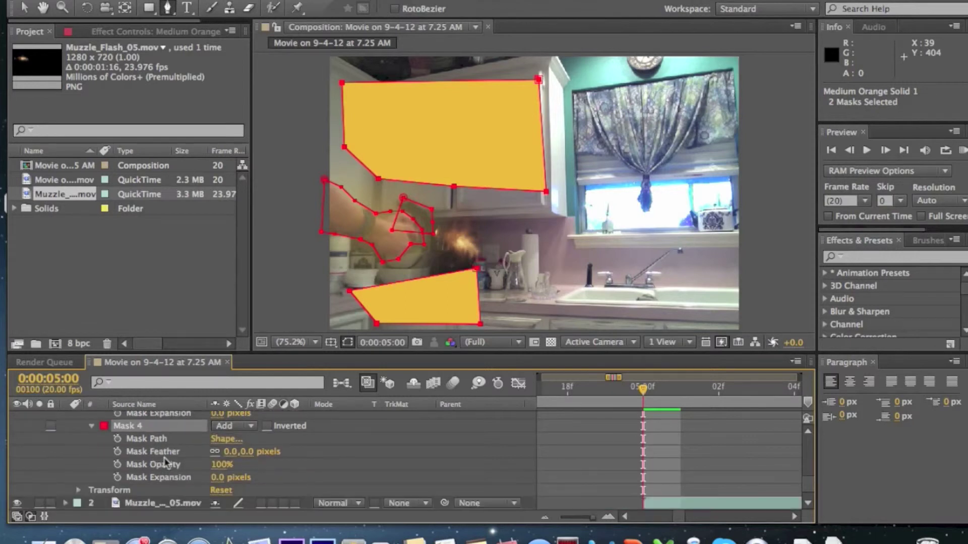
pyautogui.scroll(2, 166, 463)
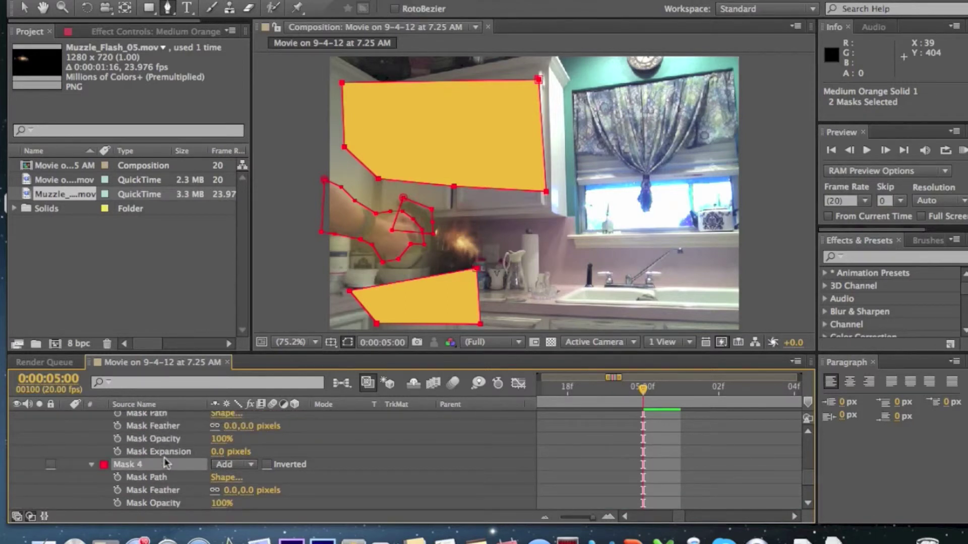
pyautogui.scroll(1, 165, 463)
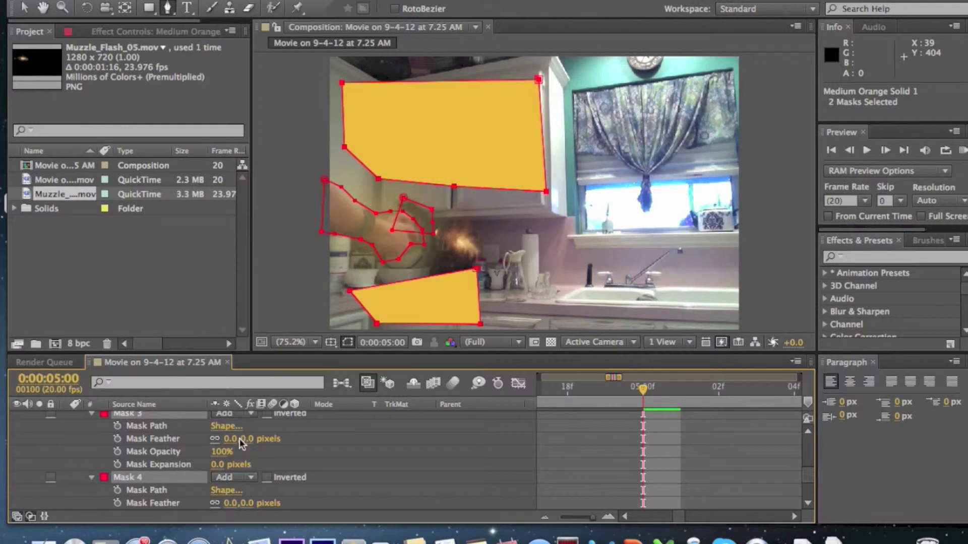
pyautogui.moveTo(238, 438); pyautogui.dragTo(671, 412)
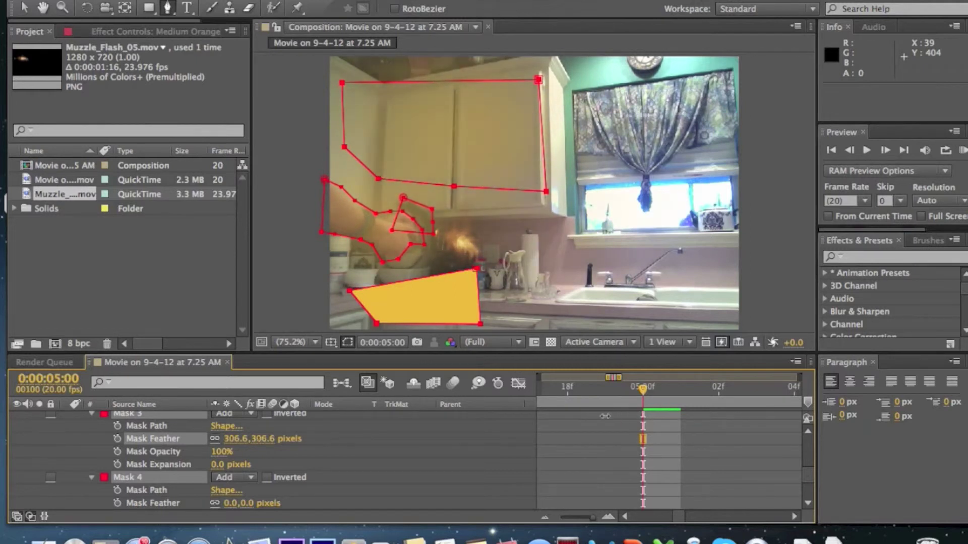
pyautogui.moveTo(605, 417)
pyautogui.mouseDown()
pyautogui.moveTo(685, 407)
pyautogui.moveTo(545, 412)
pyautogui.moveTo(595, 409)
pyautogui.mouseUp()
# Set the feather of Mask 4 over the countertop to 143 pixels.
pyautogui.scroll(-3, 153, 476)
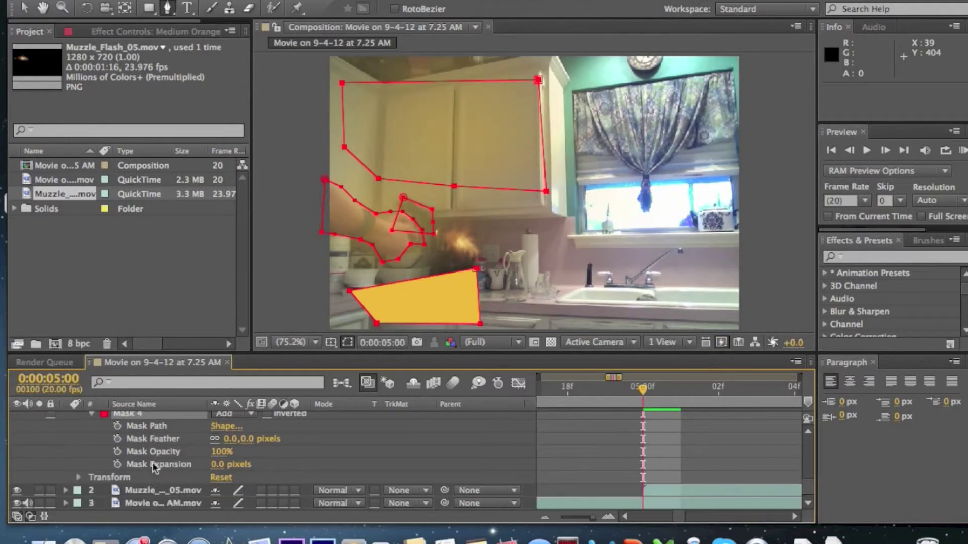
pyautogui.click(151, 439)
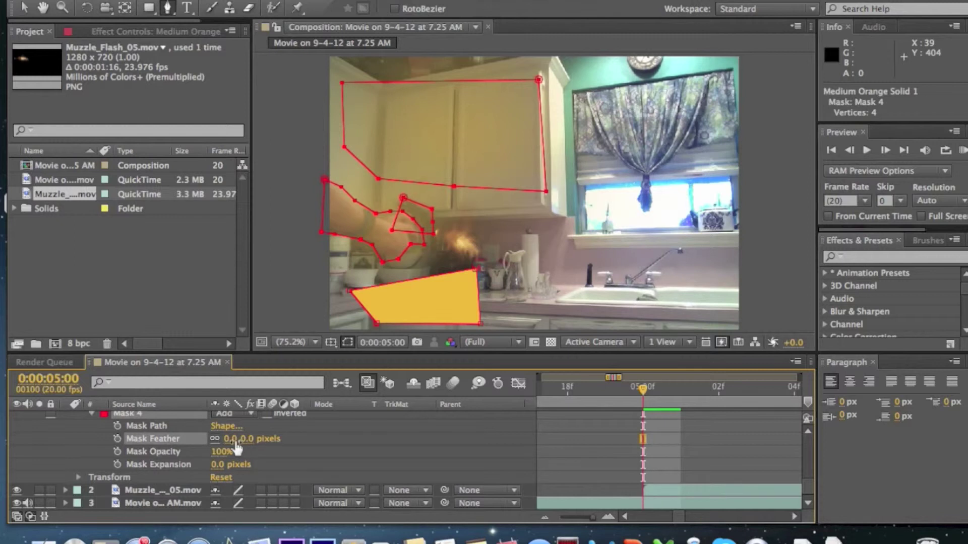
pyautogui.moveTo(239, 440); pyautogui.dragTo(398, 439)
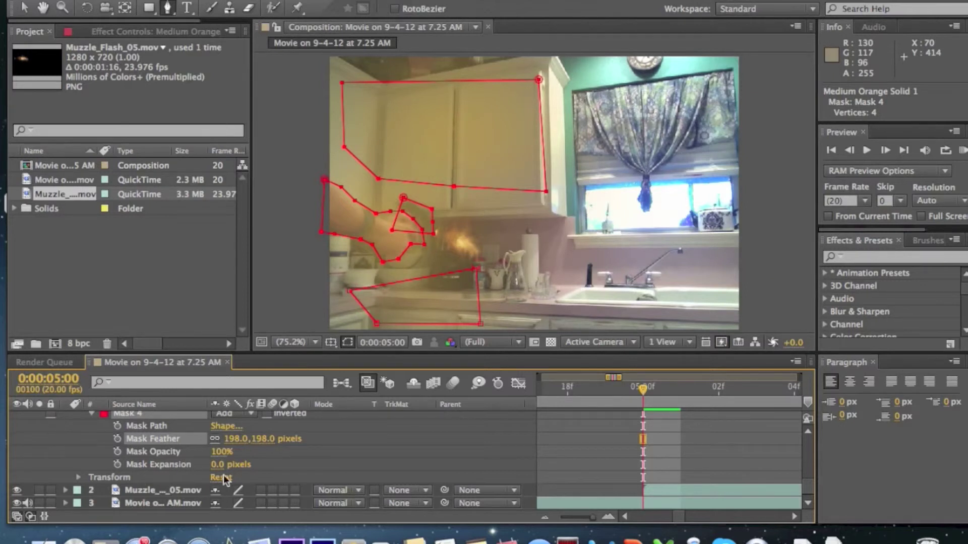
pyautogui.moveTo(232, 439); pyautogui.dragTo(206, 444)
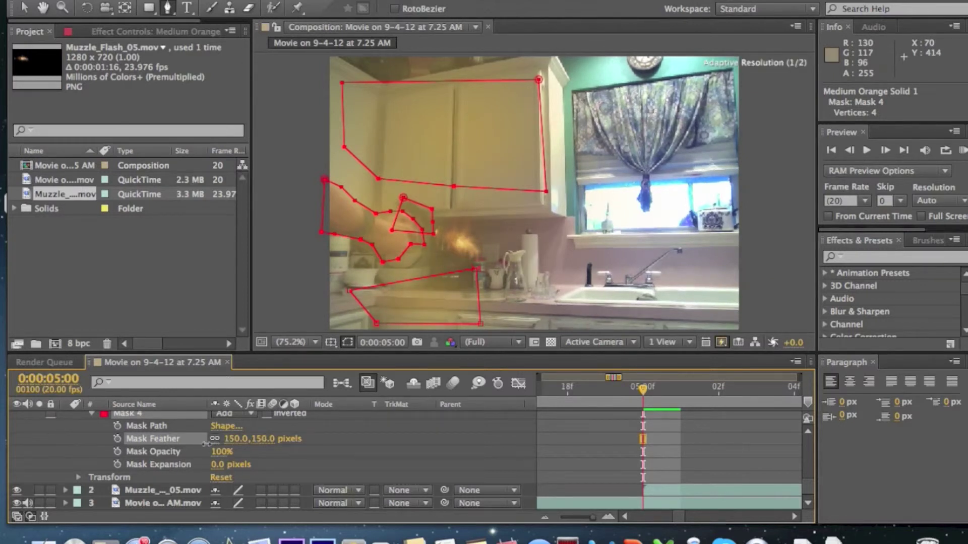
# Collapse the orange solid, select the footage layer and scrub the frames before 0:00:05:00 to examine the light without mask outlines.
pyautogui.scroll(5, 189, 442)
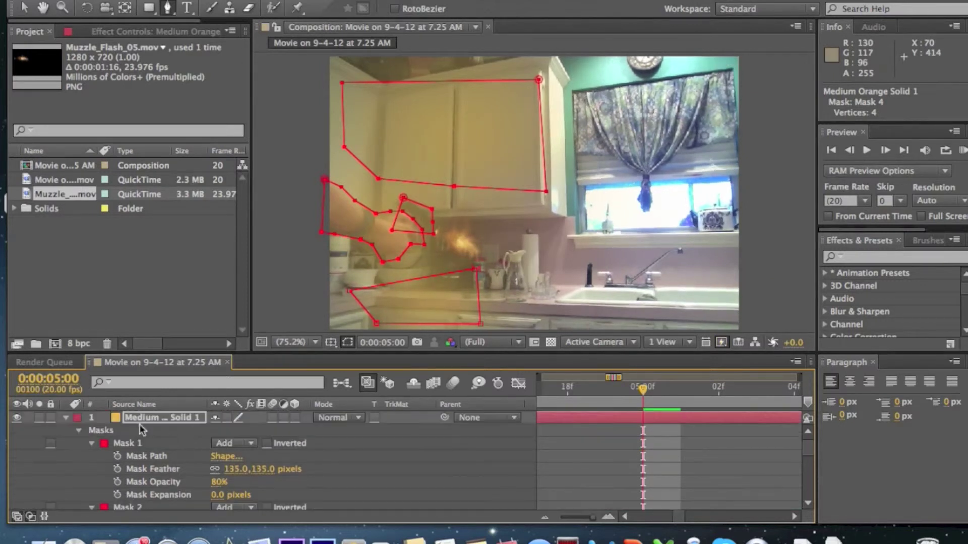
pyautogui.click(65, 418)
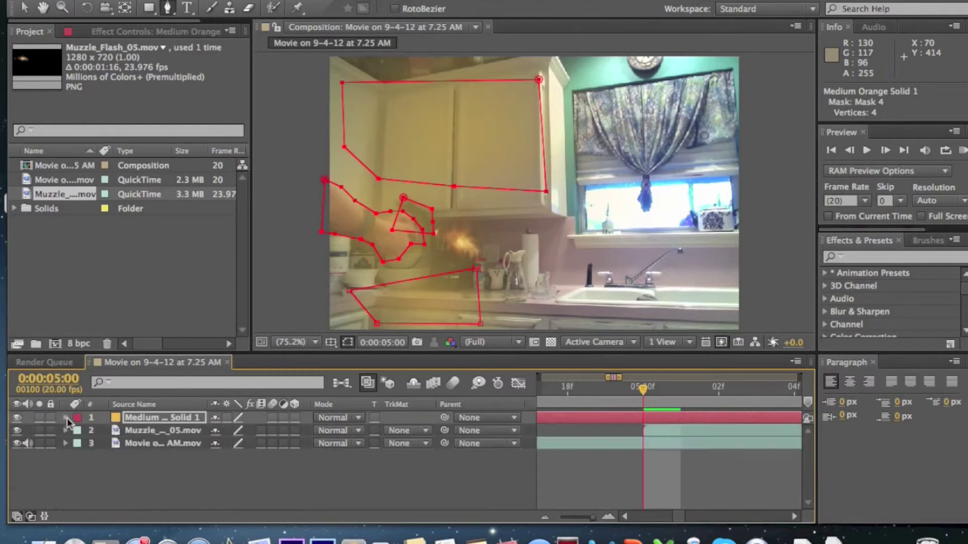
pyautogui.click(172, 444)
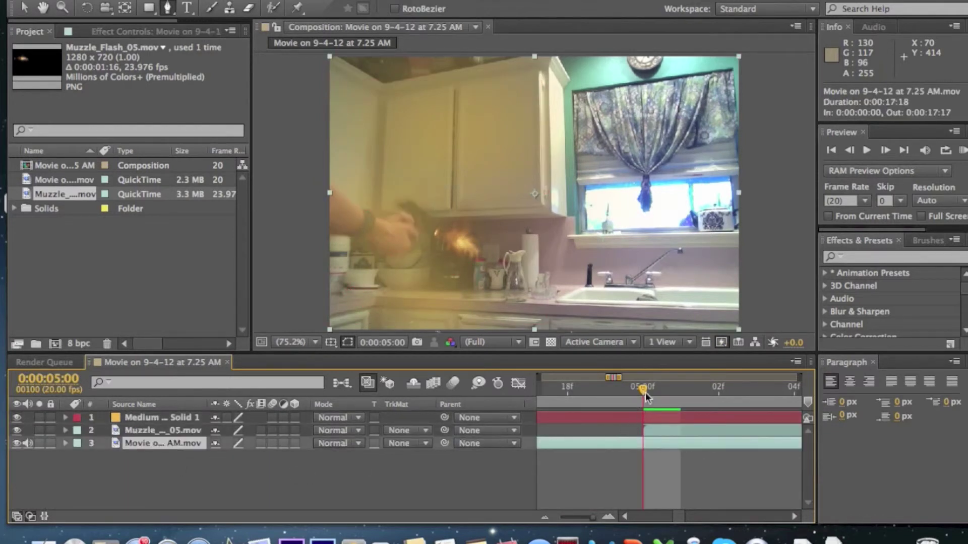
pyautogui.moveTo(643, 389); pyautogui.dragTo(576, 405)
pyautogui.moveTo(568, 395); pyautogui.dragTo(641, 389)
# Collapse the orange solid's four masks, expand its Transform properties and add a 100% Opacity keyframe at 0:00:05:00.
pyautogui.click(64, 418)
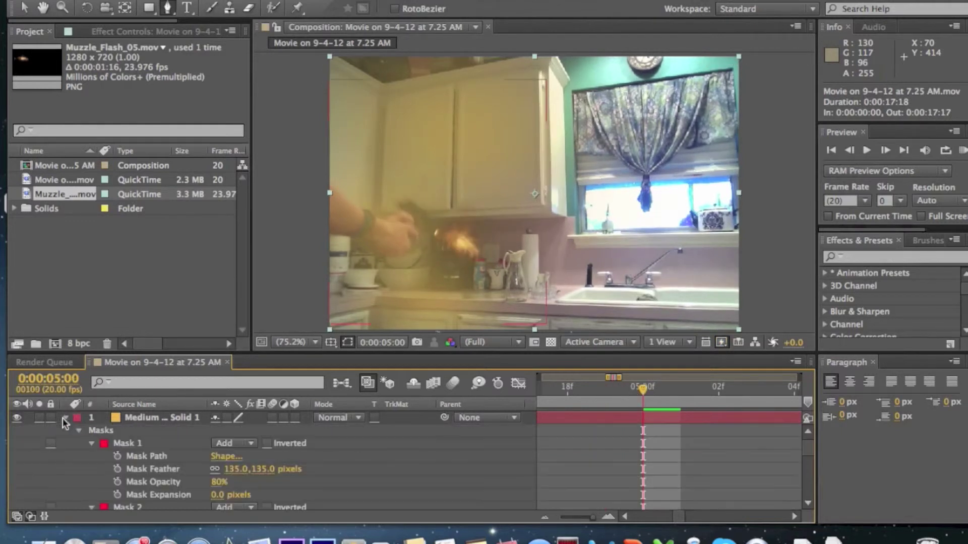
pyautogui.click(91, 444)
pyautogui.click(91, 456)
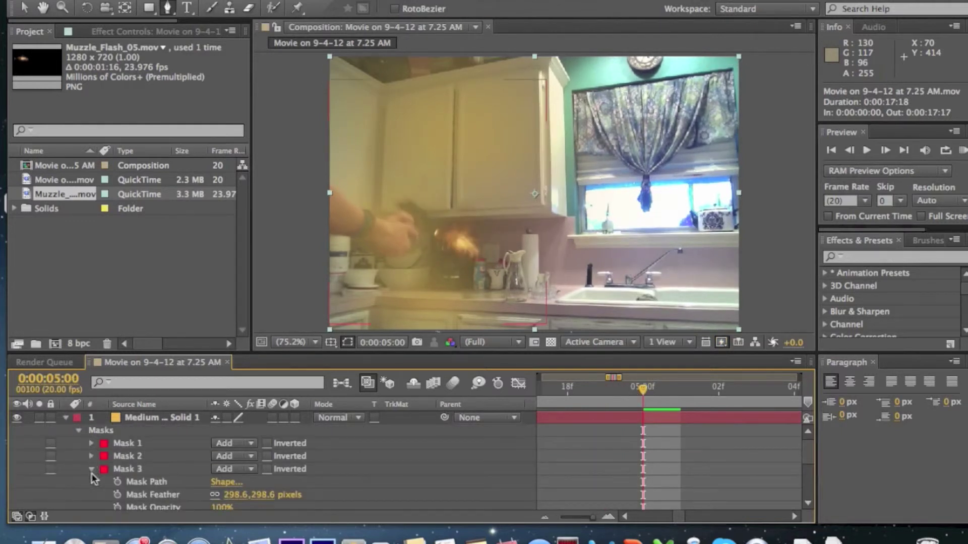
pyautogui.click(92, 479)
pyautogui.click(91, 470)
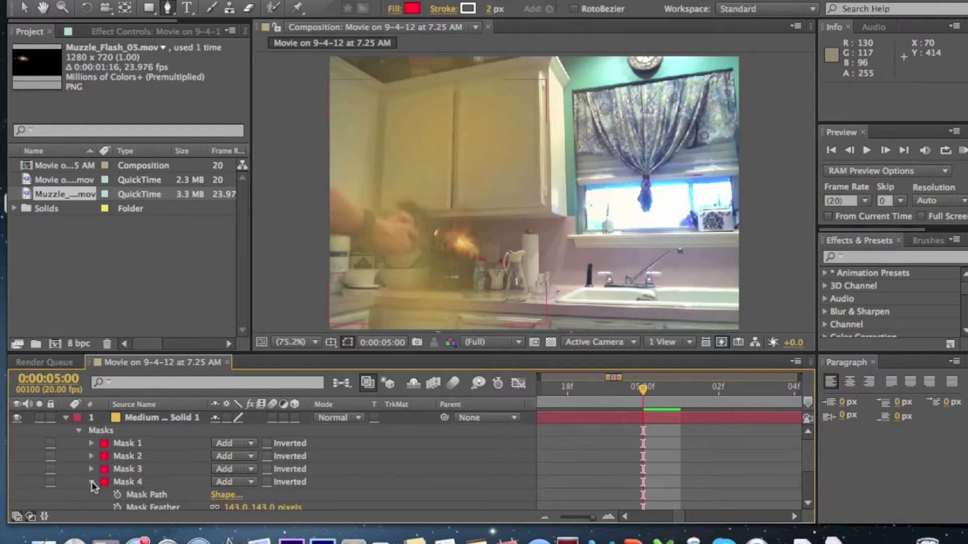
pyautogui.click(91, 481)
pyautogui.scroll(-2, 146, 486)
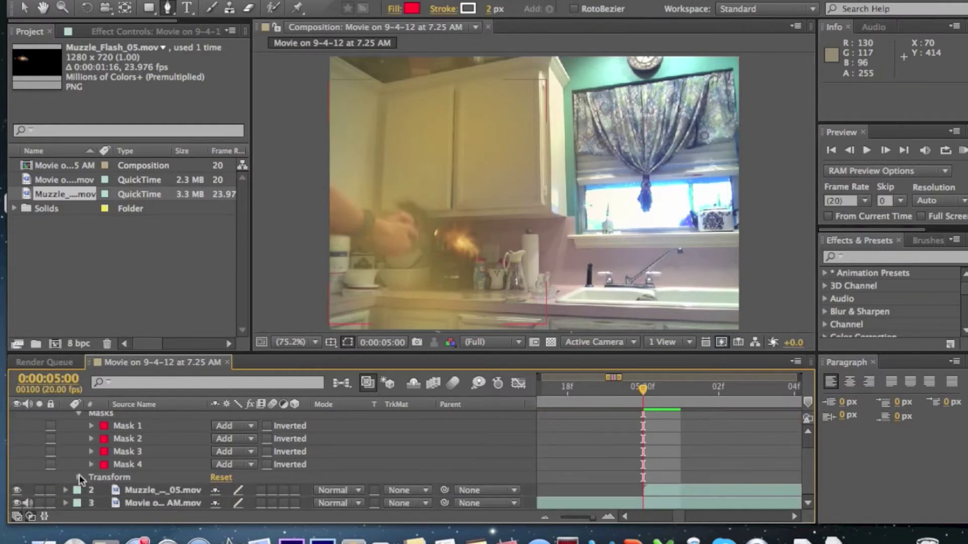
pyautogui.click(79, 478)
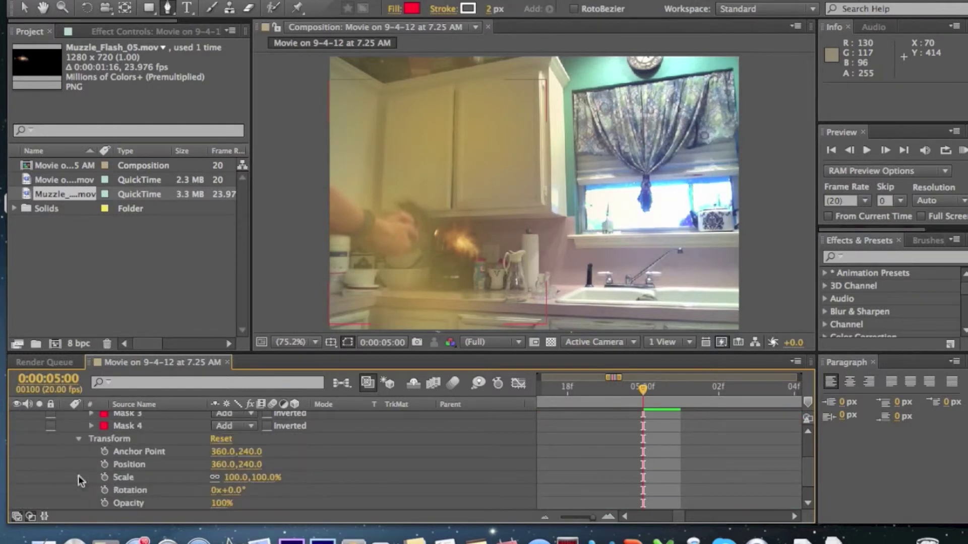
pyautogui.click(104, 503)
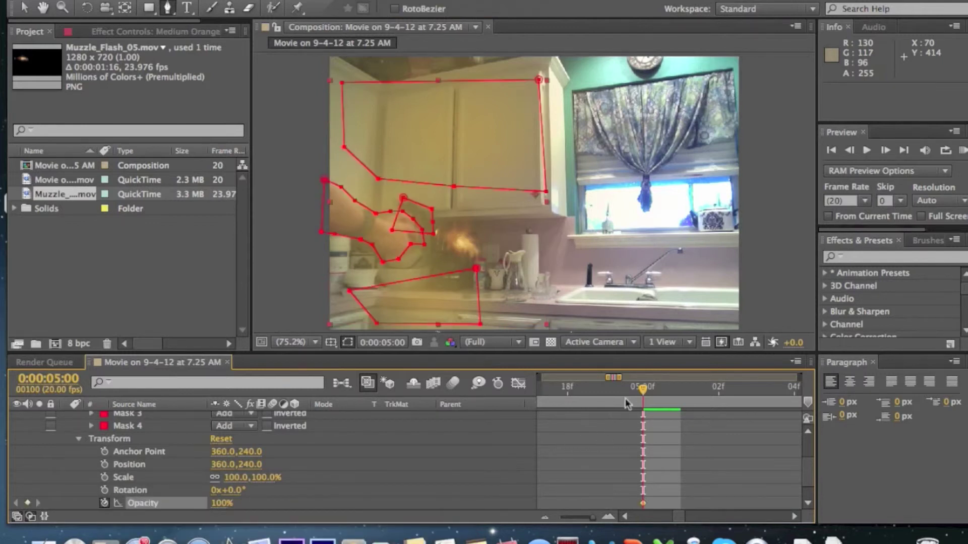
# Add an Opacity keyframe of 0% to the orange solid at 0:00:04:19.
pyautogui.moveTo(622, 393); pyautogui.dragTo(607, 395)
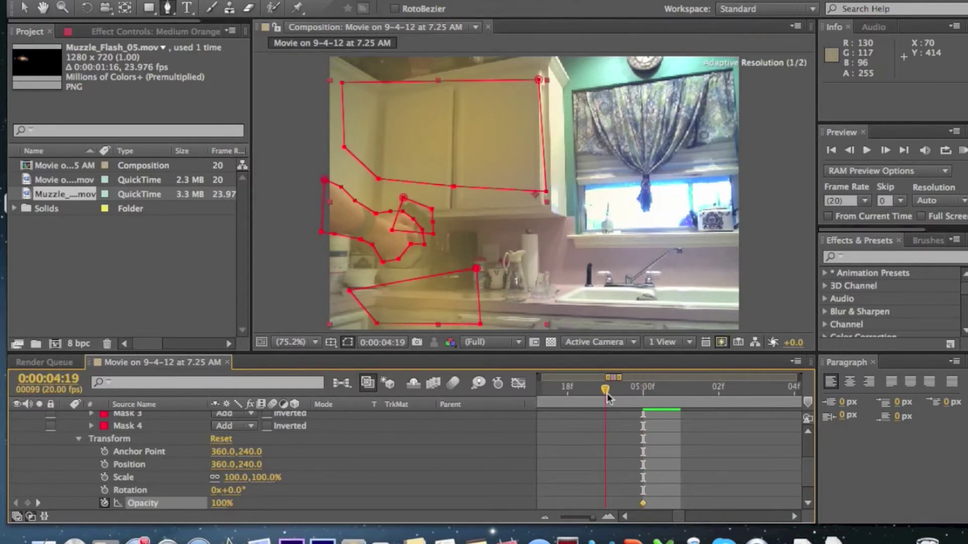
pyautogui.press('[')
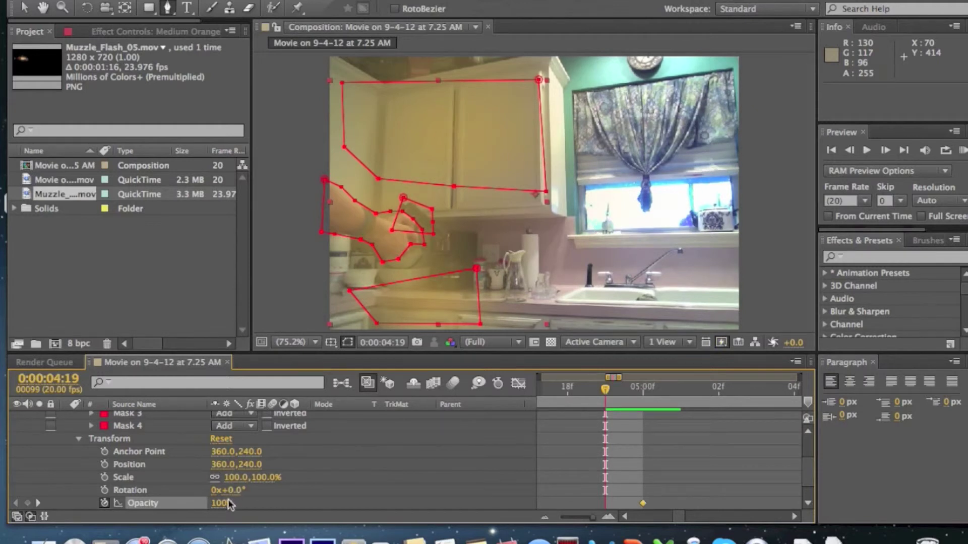
pyautogui.click(222, 503)
pyautogui.write('0')
pyautogui.press('Return')
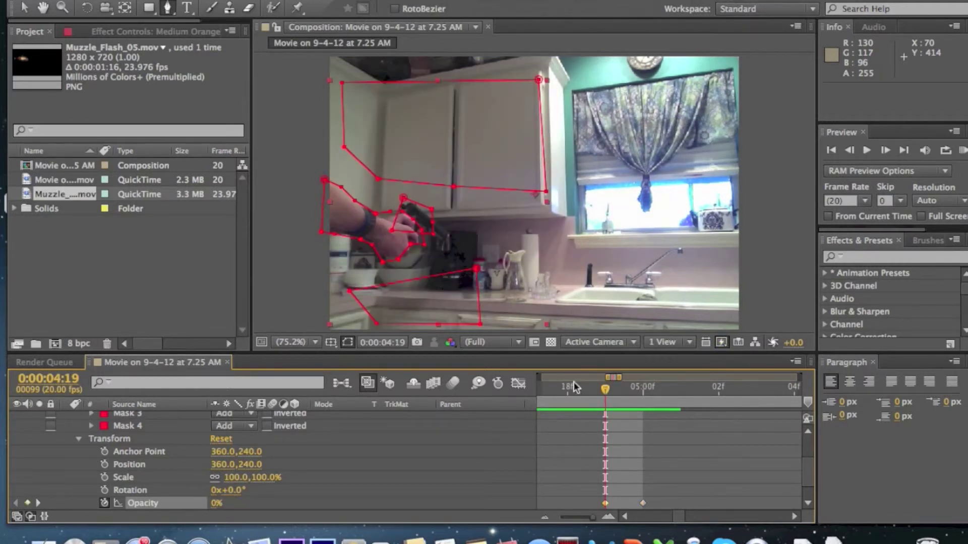
# Add an Opacity keyframe of 0% to the orange solid at 0:00:05:02 to fade the light out.
pyautogui.moveTo(604, 388); pyautogui.dragTo(718, 392)
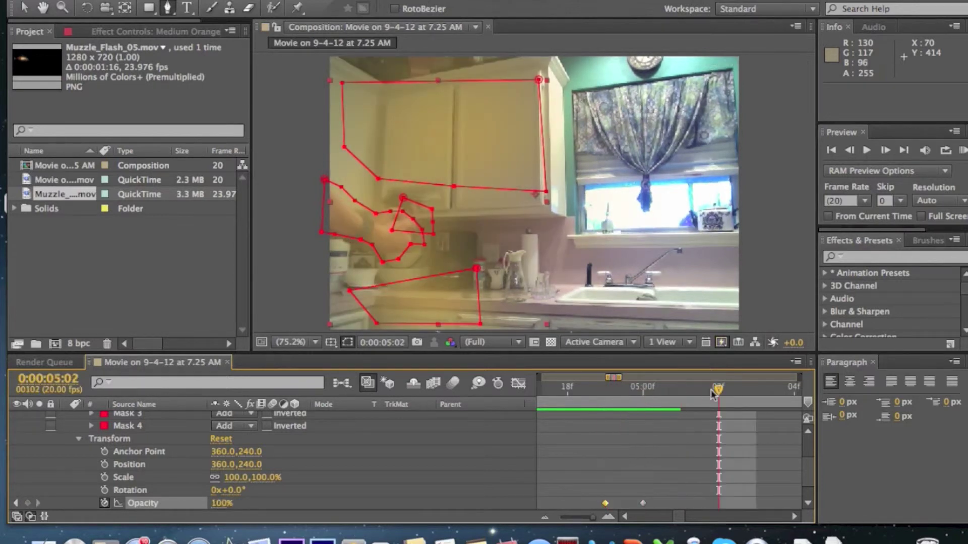
pyautogui.click(219, 504)
pyautogui.press('Return')
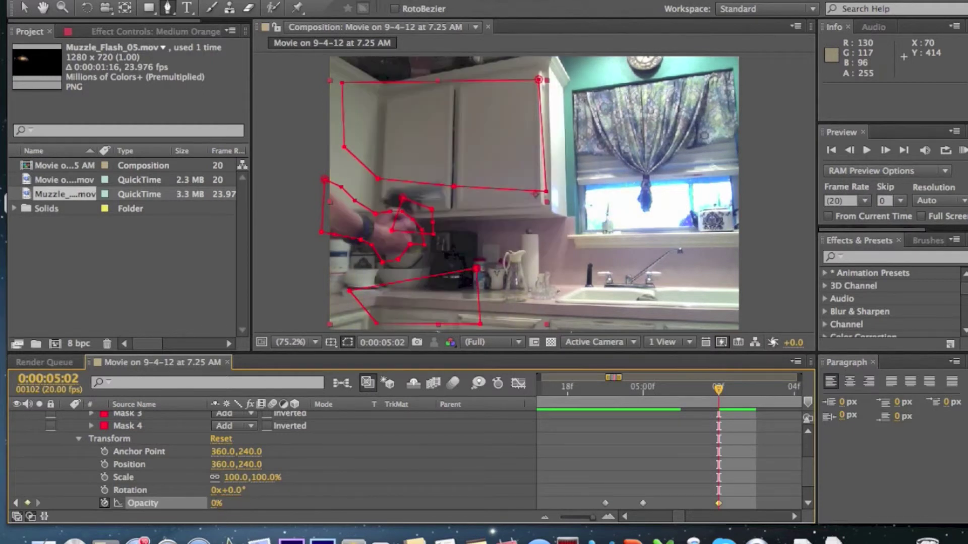
# Play the composition repeatedly from 0:00:04:19 to examine the timing of the orange light with the muzzle flash.
pyautogui.moveTo(719, 391); pyautogui.dragTo(613, 397)
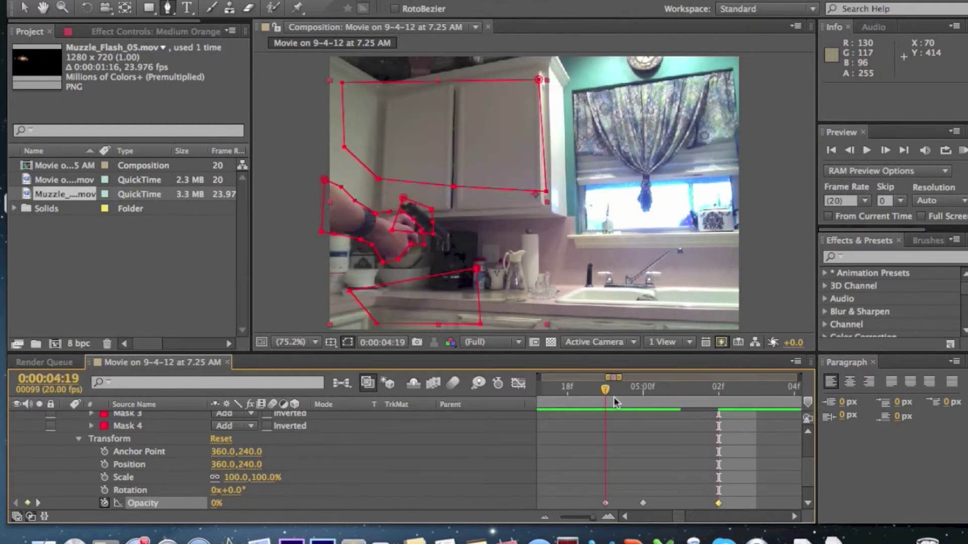
pyautogui.press('space')
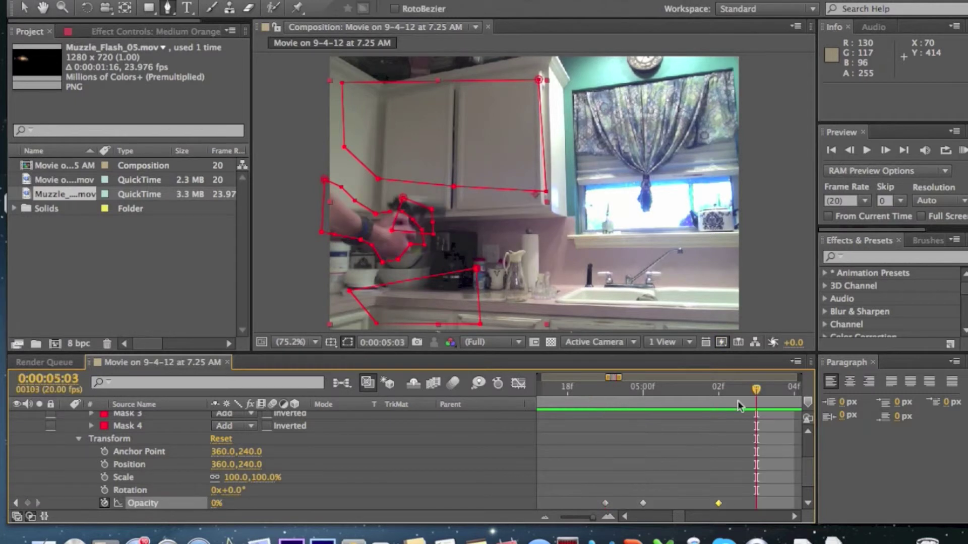
pyautogui.moveTo(757, 397); pyautogui.dragTo(600, 408)
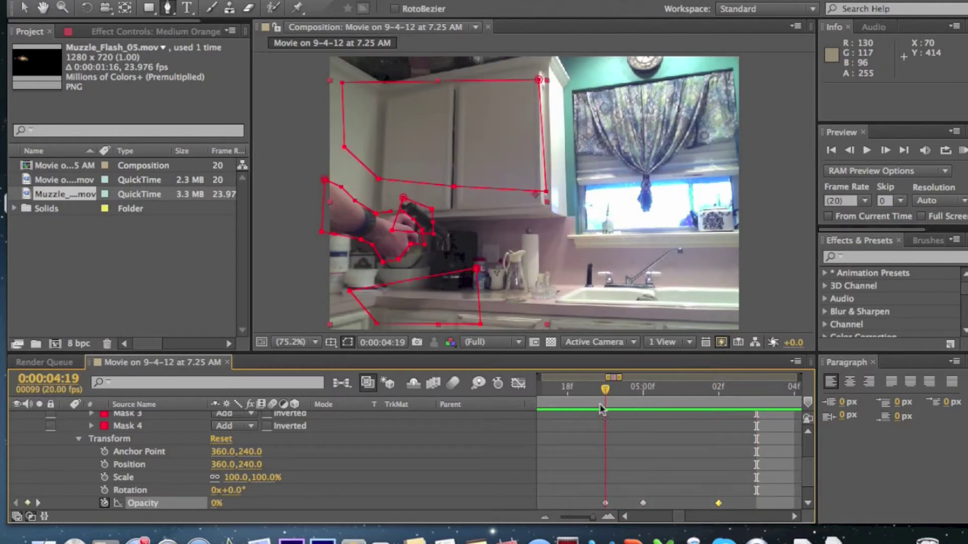
pyautogui.press('space')
pyautogui.moveTo(763, 392); pyautogui.dragTo(604, 404)
pyautogui.press('space')
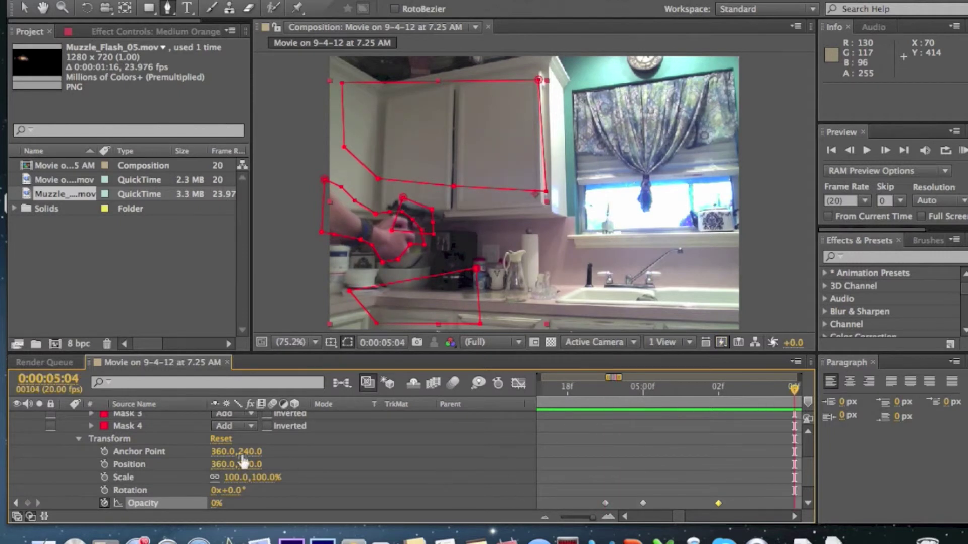
# Collapse the orange solid's properties, return to 0:00:04:19 and select the kitchen footage layer.
pyautogui.scroll(3, 101, 444)
pyautogui.click(65, 418)
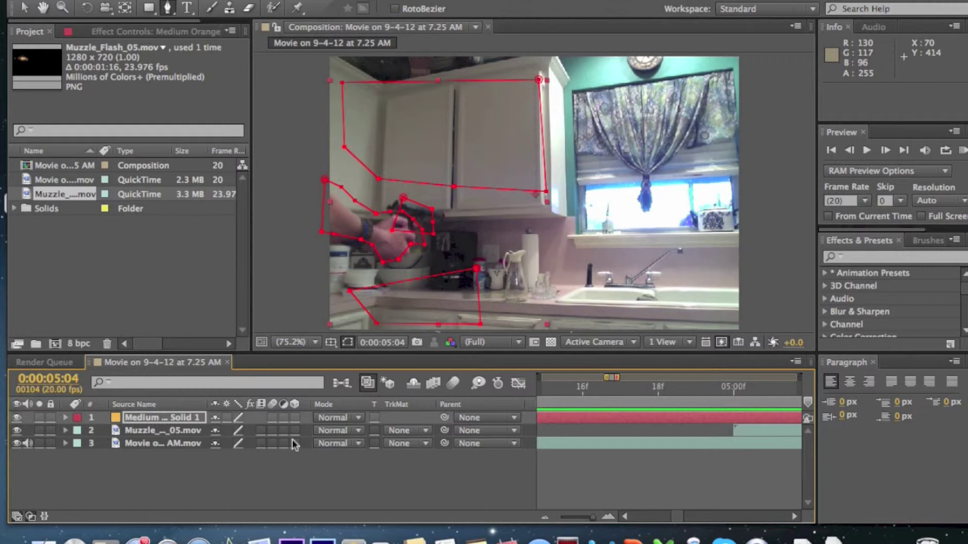
pyautogui.click(706, 391)
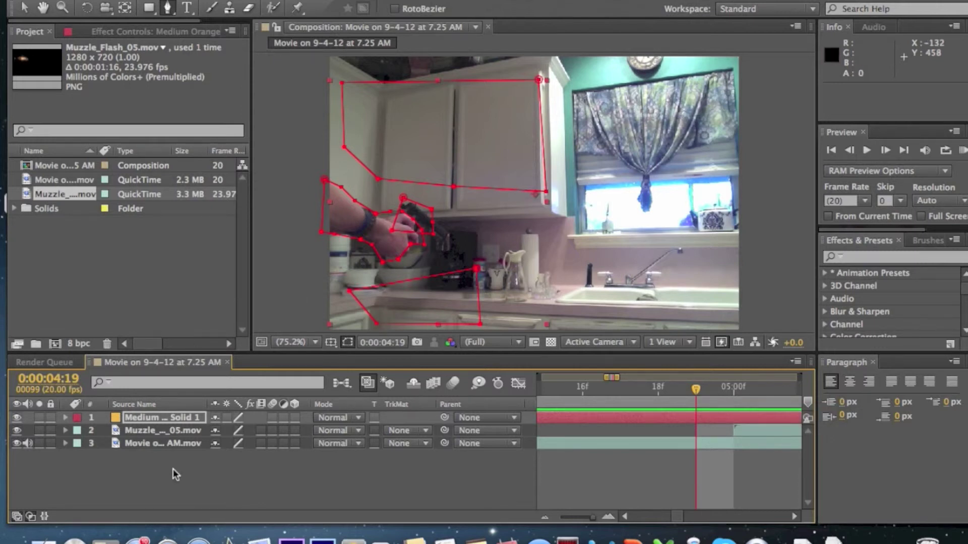
pyautogui.click(190, 444)
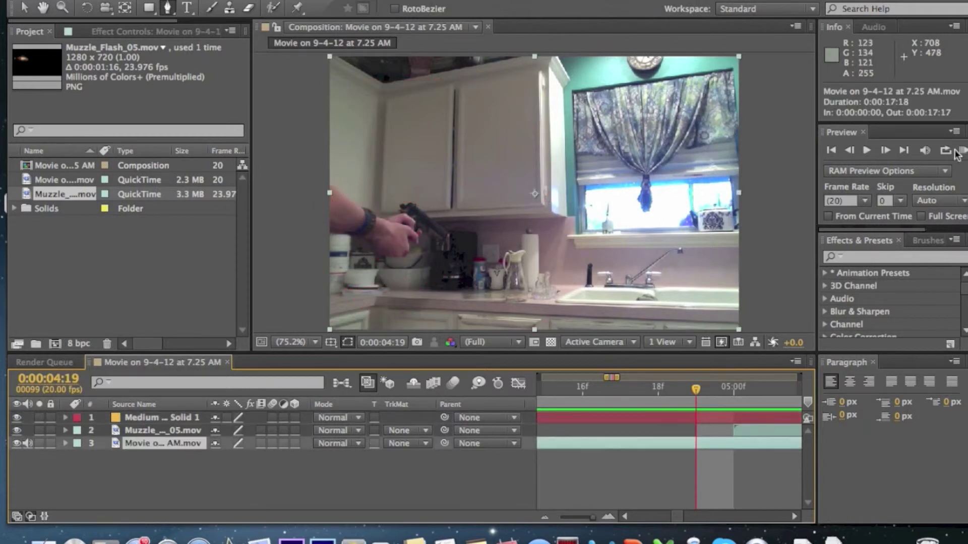
# Play the composition from 0:00:04:09 to check the orange light against the muzzle flash.
pyautogui.moveTo(698, 396); pyautogui.dragTo(630, 397)
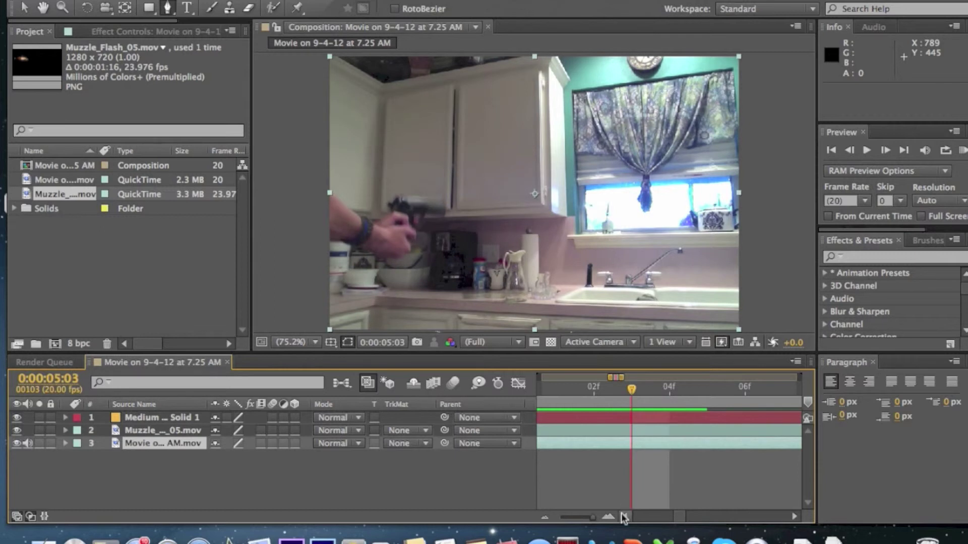
pyautogui.moveTo(590, 517); pyautogui.dragTo(569, 519)
pyautogui.click(625, 397)
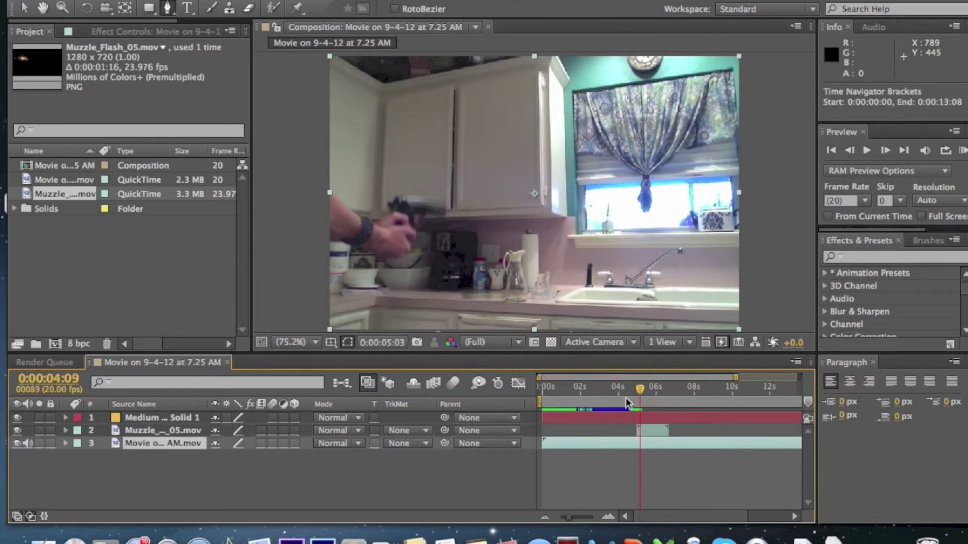
pyautogui.press('space')
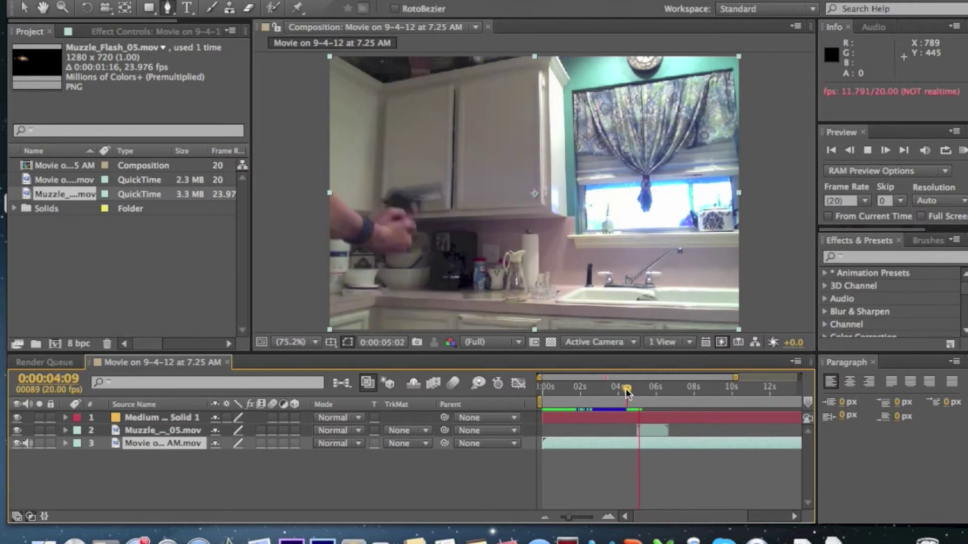
pyautogui.press('space')
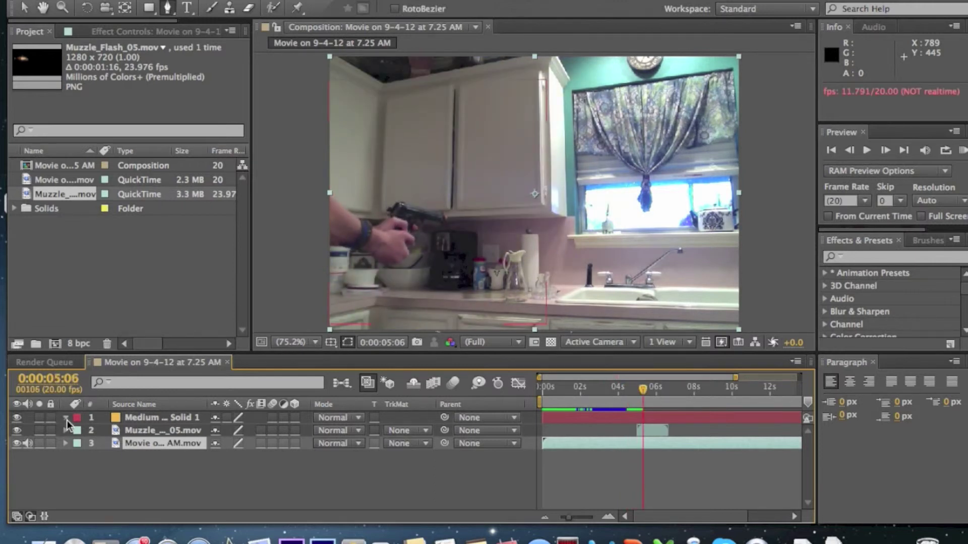
# Set the Mask Feather of the orange solid's Mask 1 to 232 pixels.
pyautogui.click(66, 418)
pyautogui.click(91, 445)
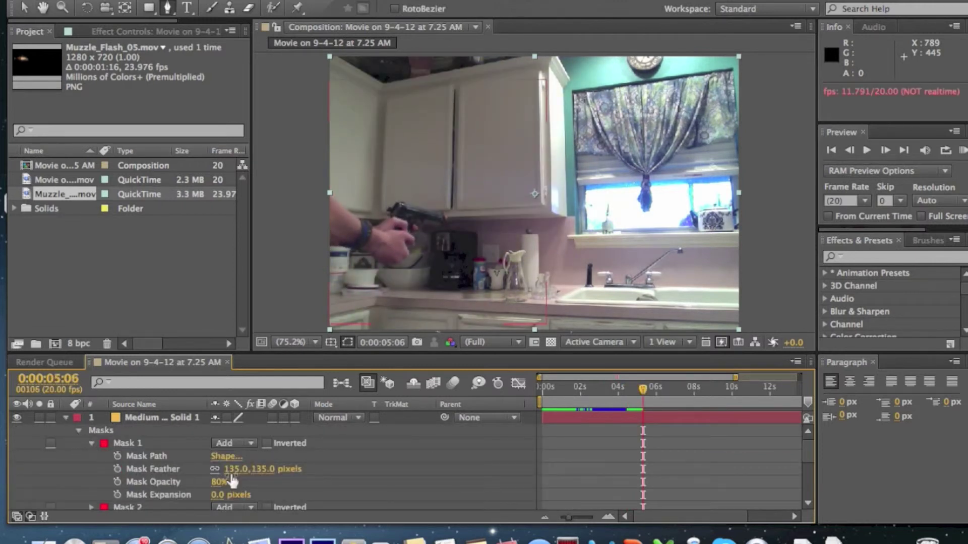
pyautogui.moveTo(233, 469); pyautogui.dragTo(299, 470)
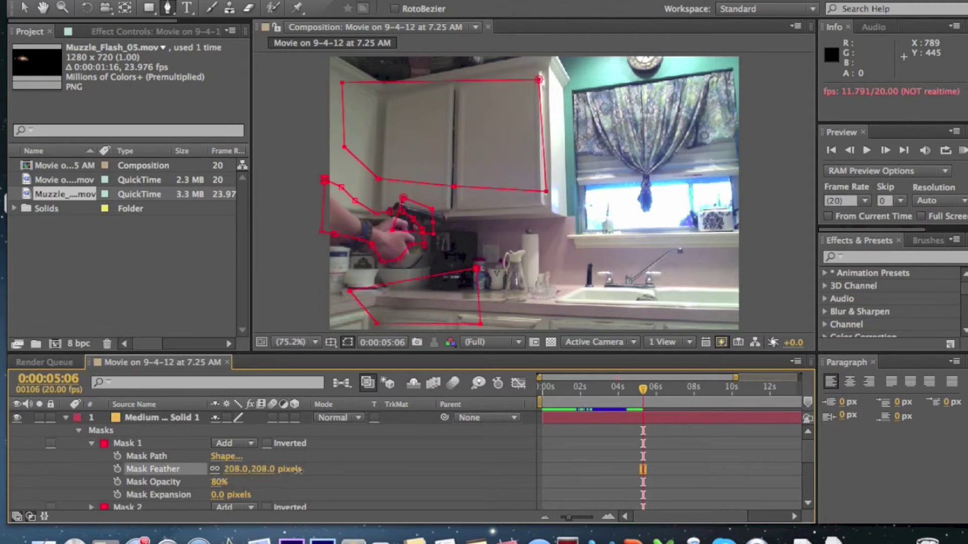
pyautogui.scroll(-2, 310, 475)
pyautogui.press('F2')
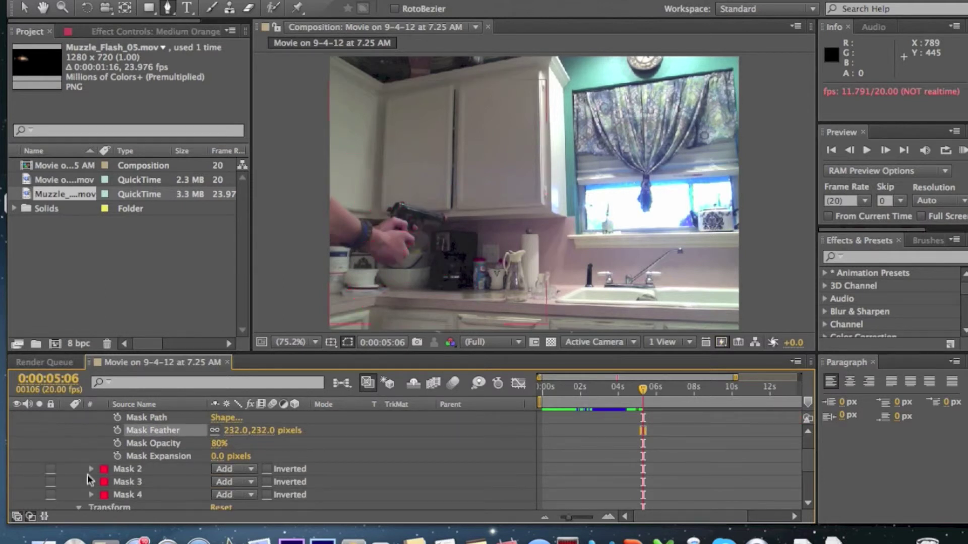
# Increase the Mask Feather of the orange solid's Mask 2 and set Mask 4's feather to 246 pixels.
pyautogui.click(90, 474)
pyautogui.moveTo(234, 478); pyautogui.dragTo(295, 472)
pyautogui.scroll(-4, 300, 472)
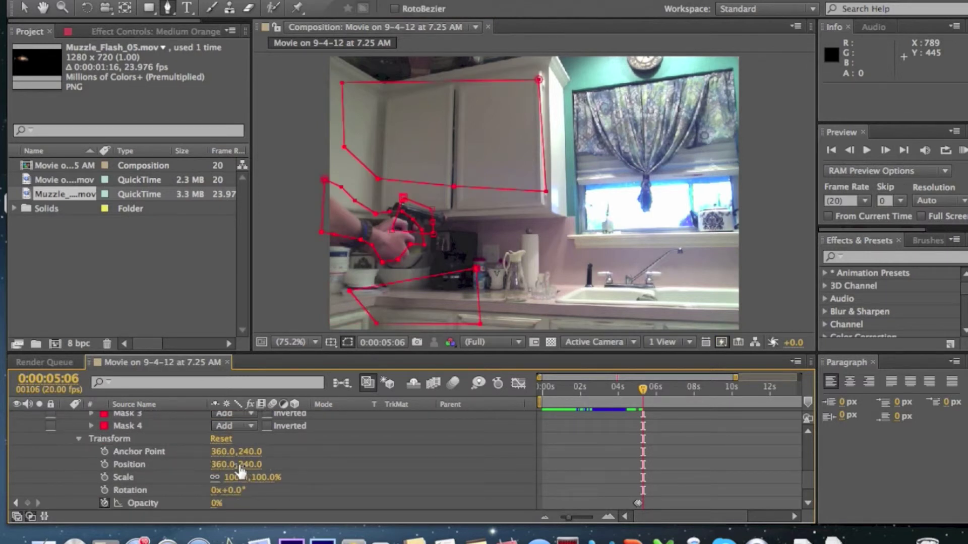
pyautogui.click(91, 426)
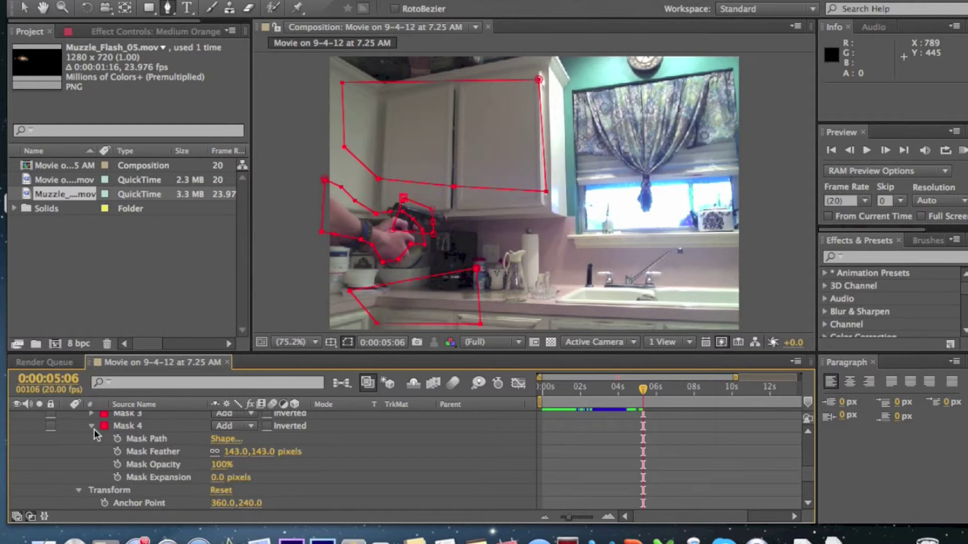
pyautogui.click(247, 450)
pyautogui.moveTo(247, 450); pyautogui.dragTo(305, 444)
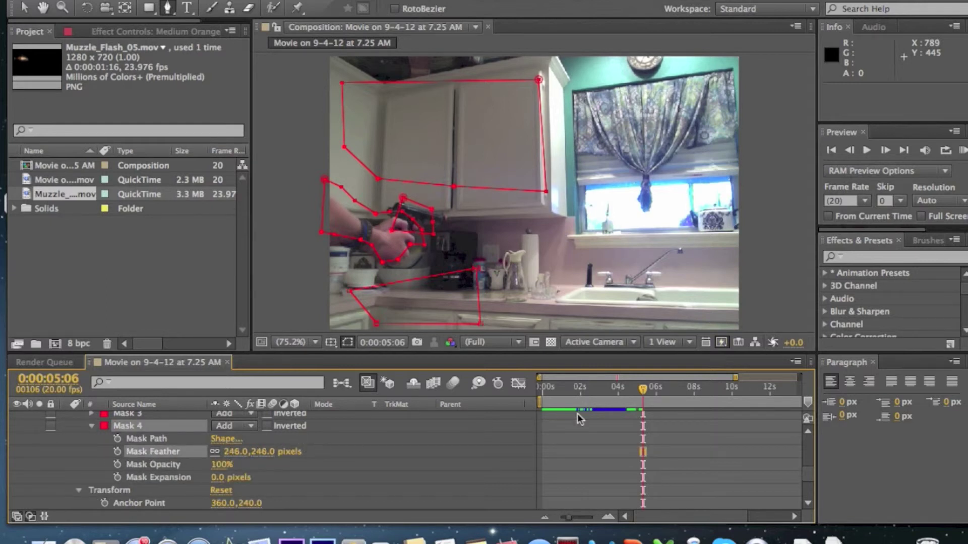
# Play the composition from 0:00:02:05 to review the softened light on the arm, gun and cabinets.
pyautogui.moveTo(635, 395); pyautogui.dragTo(565, 403)
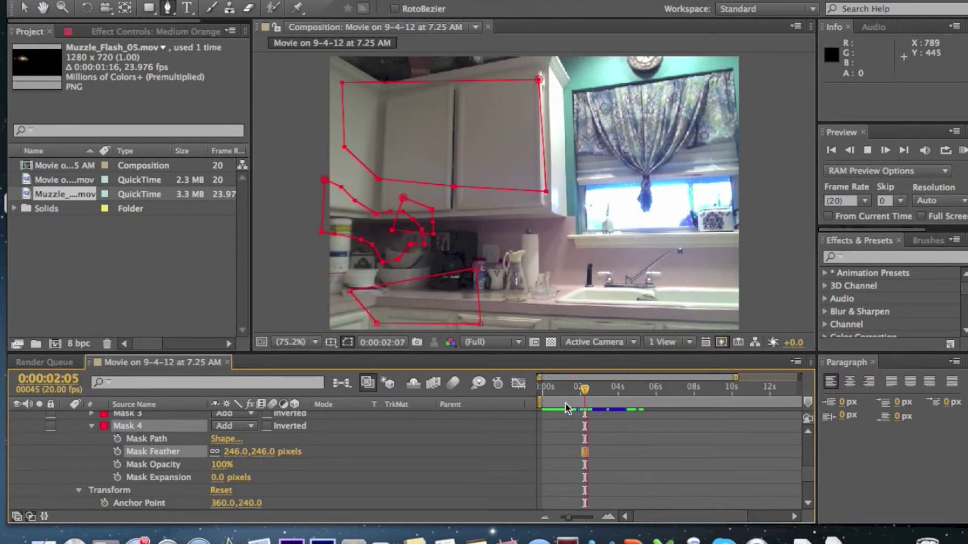
pyautogui.press('space')
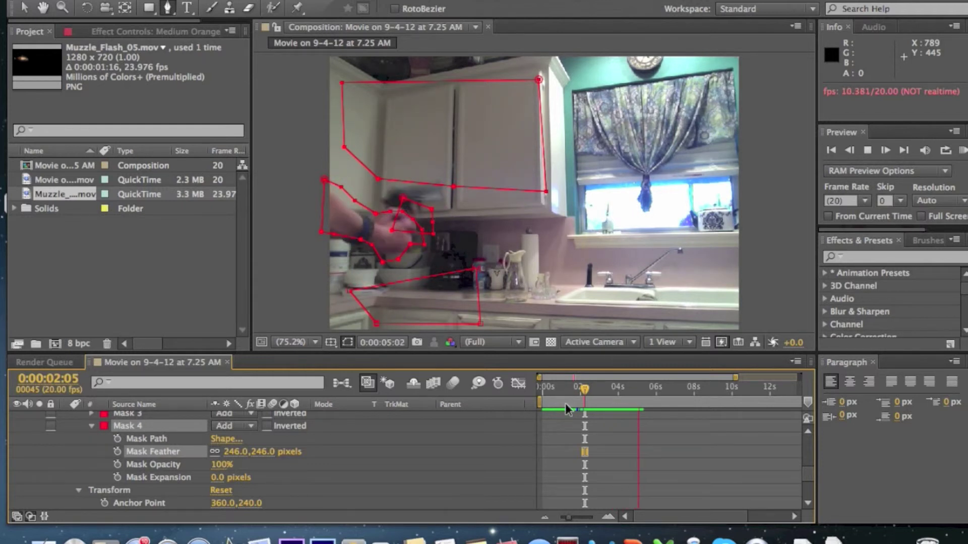
pyautogui.press('space')
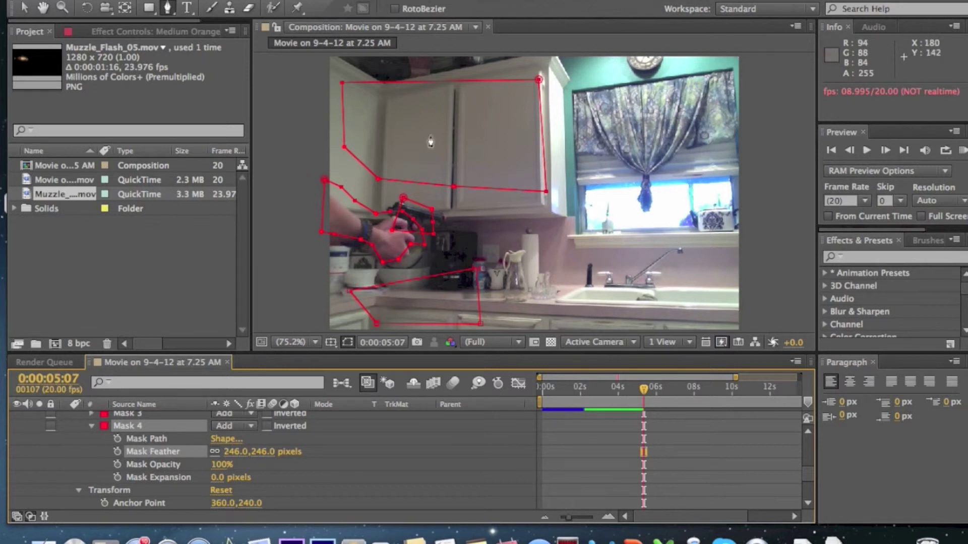
# Set Mask 3's feather to 367.6 pixels and preview the composition from 0:00:01:03.
pyautogui.click(92, 415)
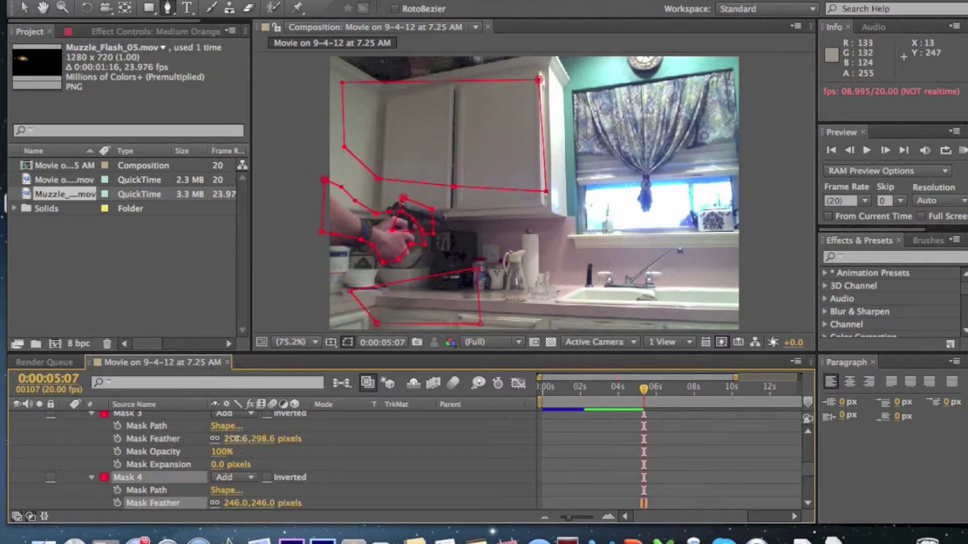
pyautogui.moveTo(234, 438); pyautogui.dragTo(270, 438)
pyautogui.moveTo(640, 394); pyautogui.dragTo(564, 389)
pyautogui.press('KP_0')
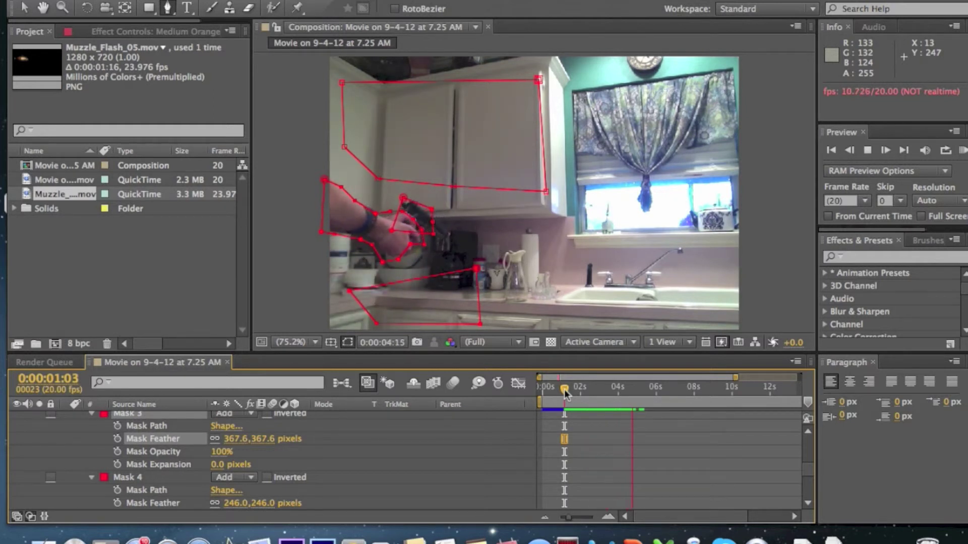
pyautogui.press('space')
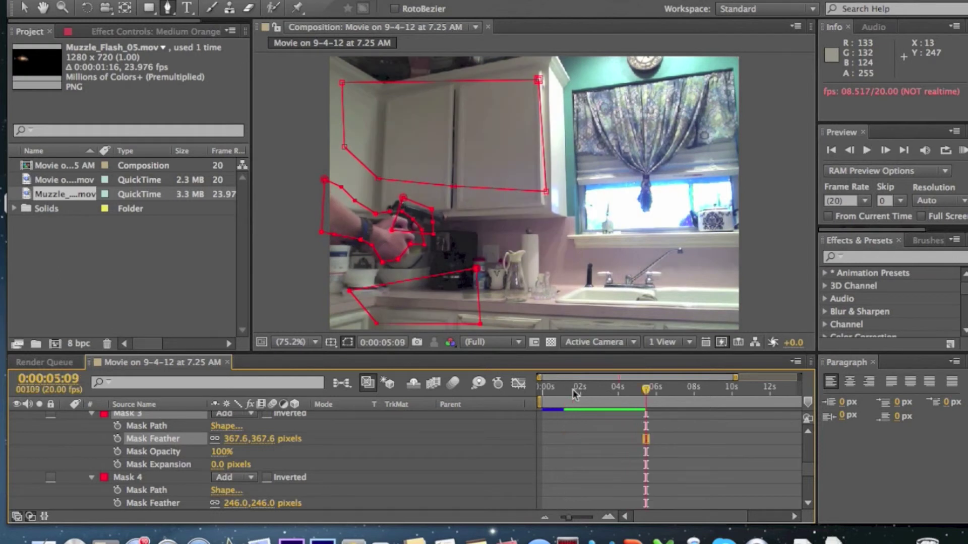
# Replay the shot from 0:00:04:13 to examine the softened light around the muzzle flash.
pyautogui.moveTo(633, 387)
pyautogui.mouseDown()
pyautogui.moveTo(598, 398)
pyautogui.moveTo(643, 394)
pyautogui.moveTo(626, 392)
pyautogui.mouseUp()
pyautogui.press('space')
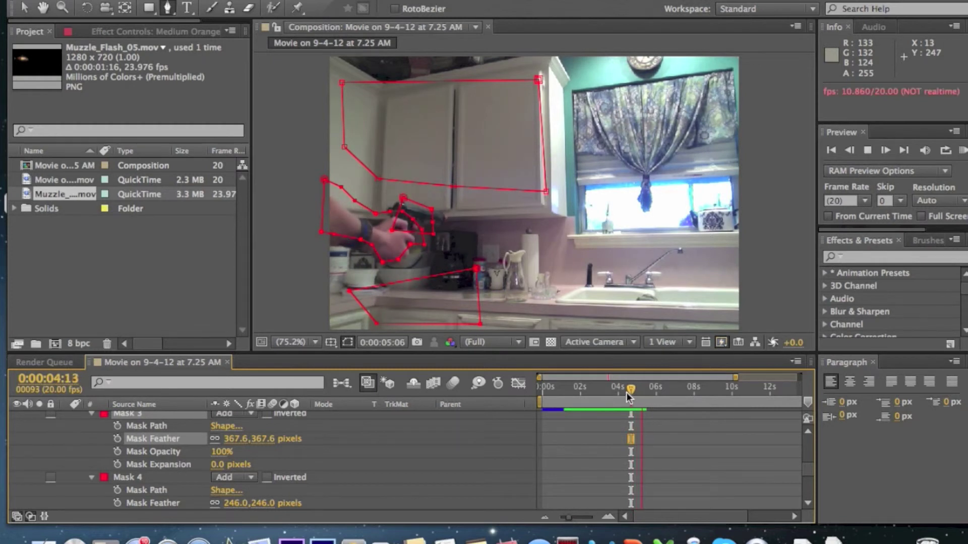
pyautogui.scroll(5, 79, 426)
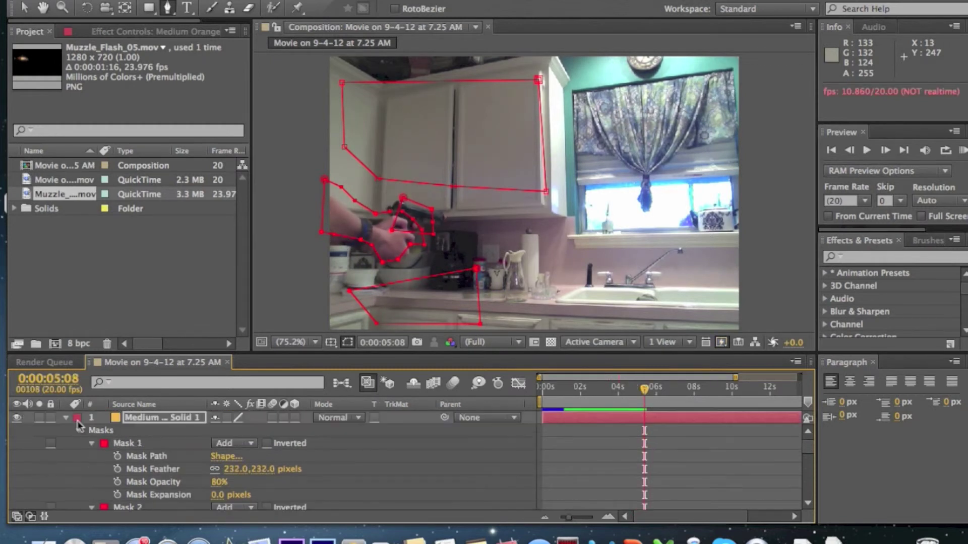
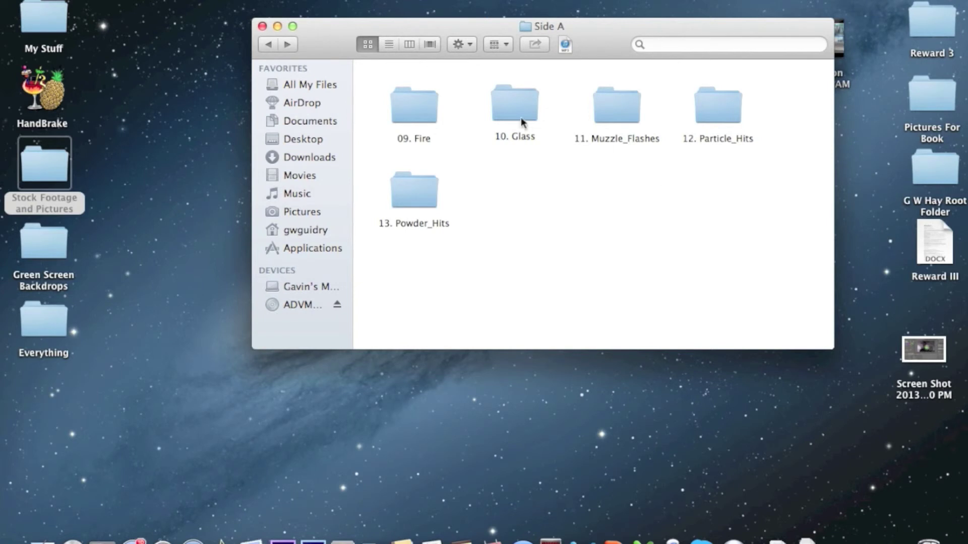
# Go back to the stock collection's main folder and open its Bonus_Sound_FX folder.
pyautogui.click(268, 44)
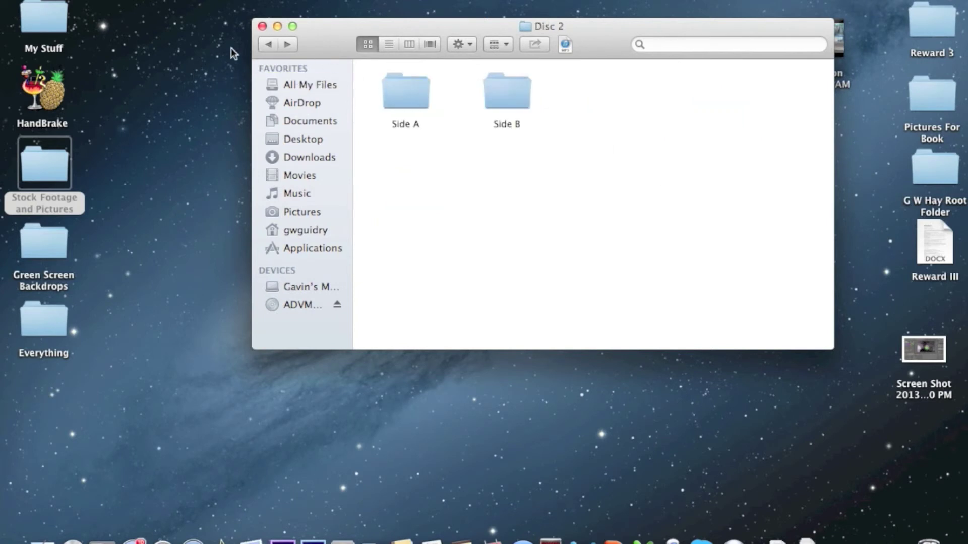
pyautogui.click(268, 44)
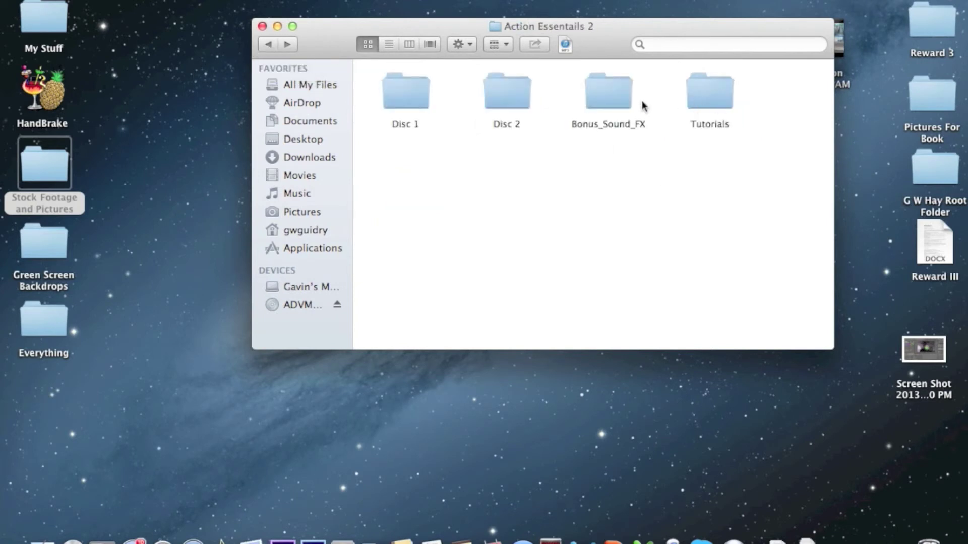
pyautogui.doubleClick(616, 86)
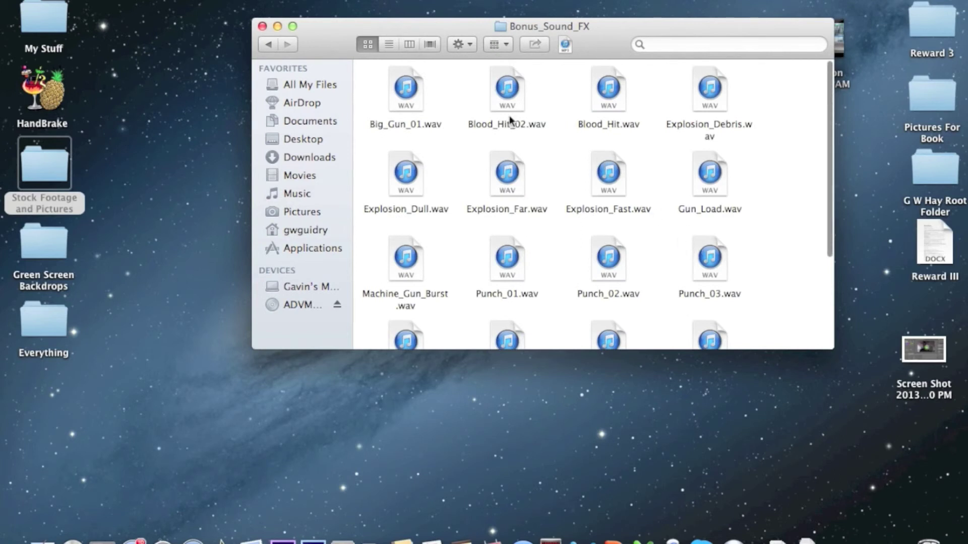
# Look through the Bonus_Sound_FX files for a suitable gunshot sound.
pyautogui.scroll(-3, 530, 249)
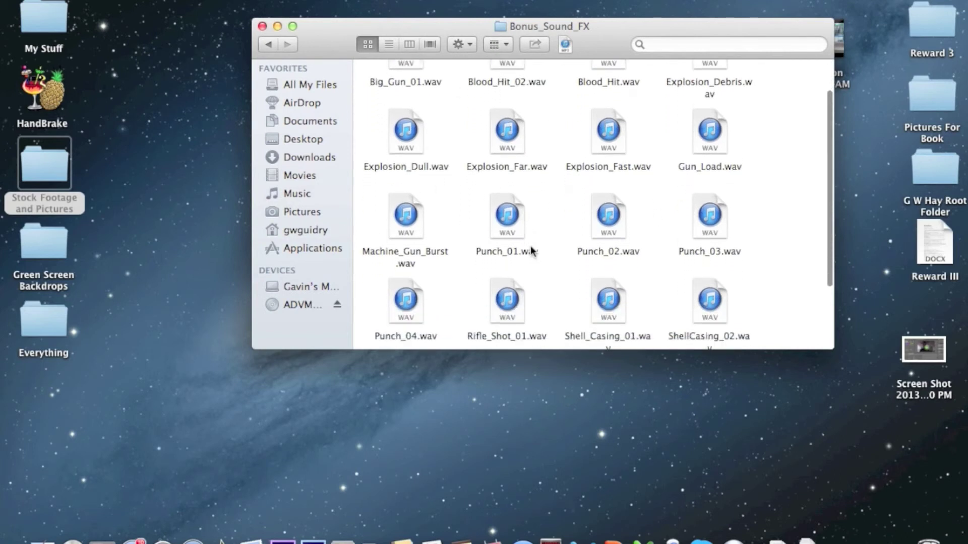
pyautogui.scroll(-4, 530, 249)
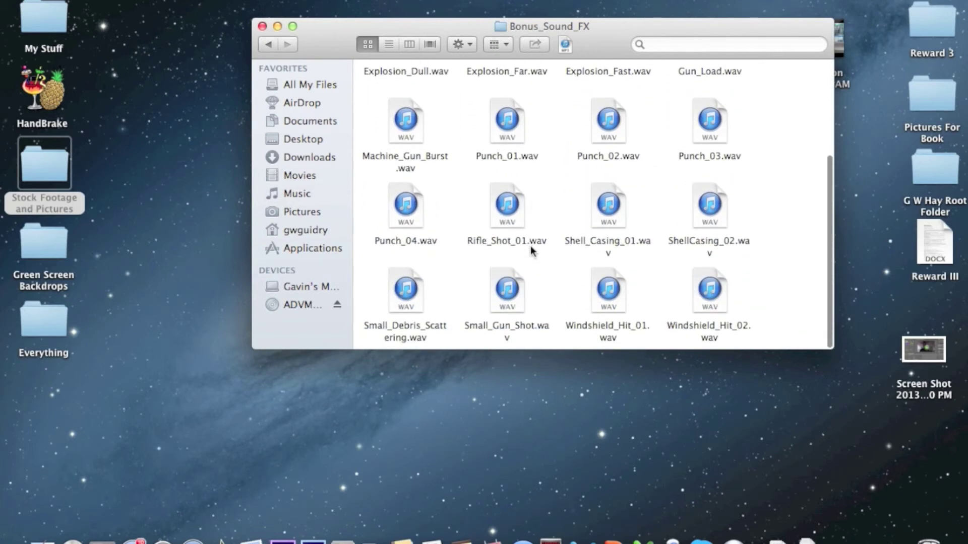
pyautogui.scroll(7, 530, 248)
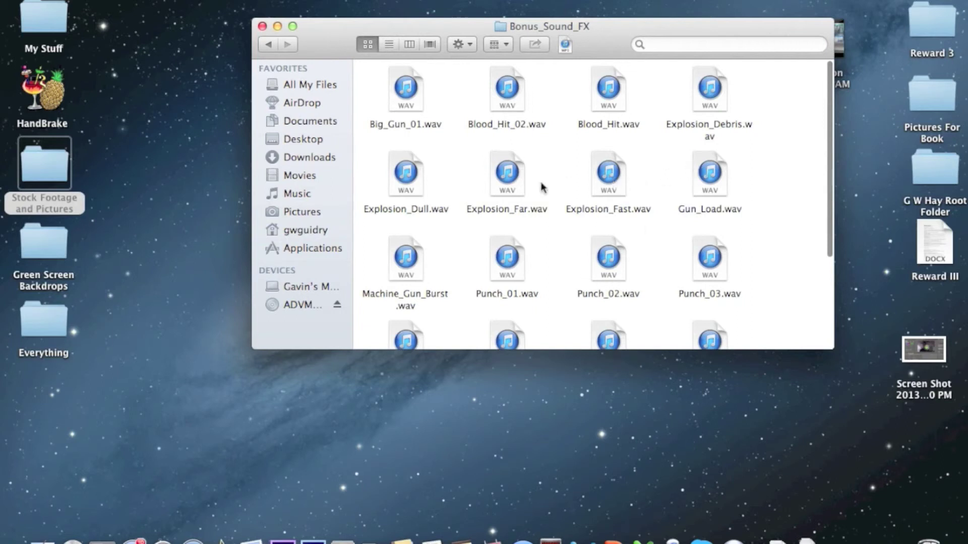
pyautogui.click(412, 107)
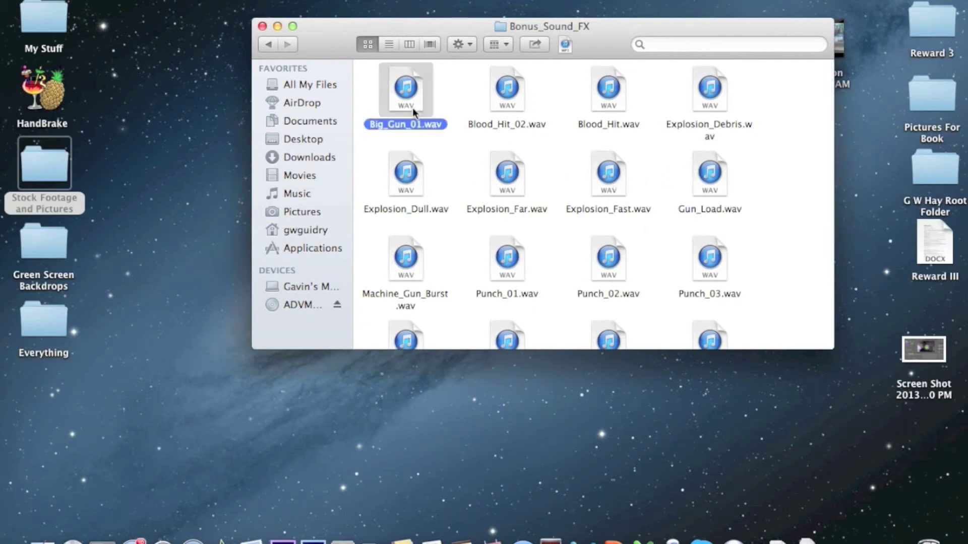
pyautogui.scroll(-2, 516, 175)
pyautogui.scroll(-3, 515, 174)
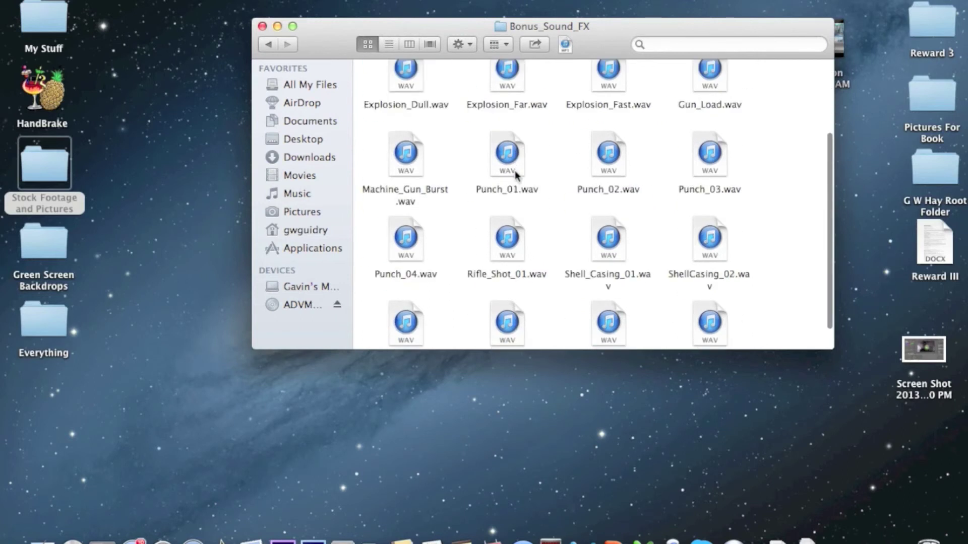
pyautogui.scroll(-1, 515, 174)
pyautogui.scroll(-1, 517, 175)
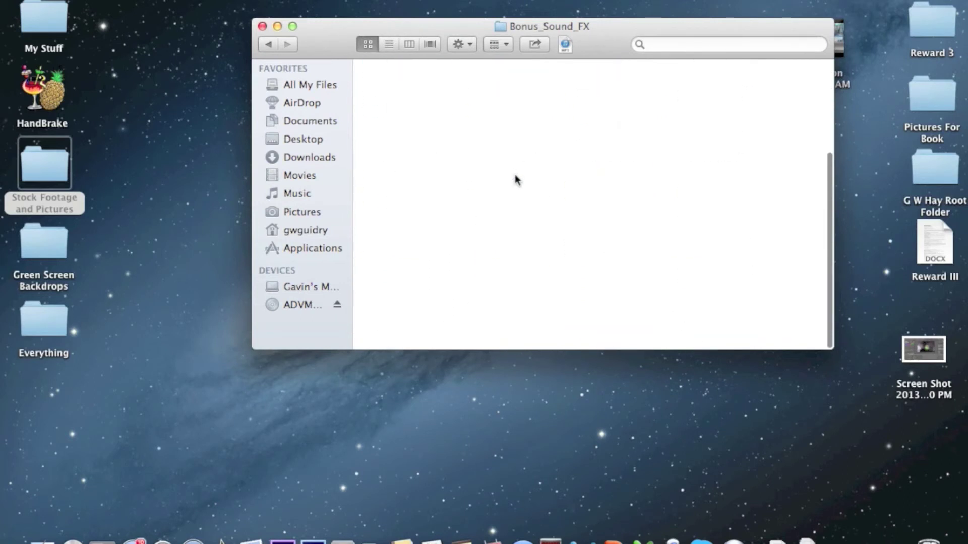
# Preview Small_Gun_Shot.wav and raise the system volume to maximum.
pyautogui.click(506, 309)
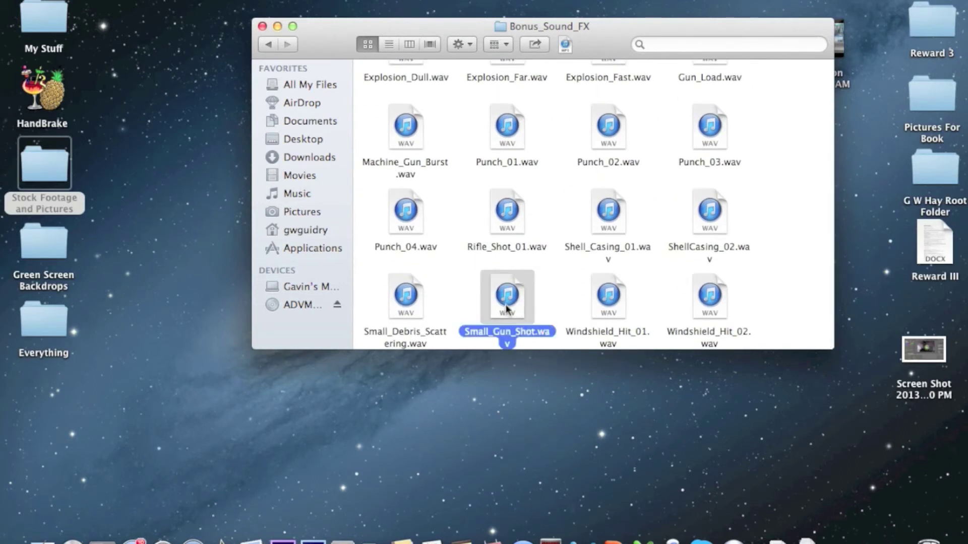
pyautogui.press('space')
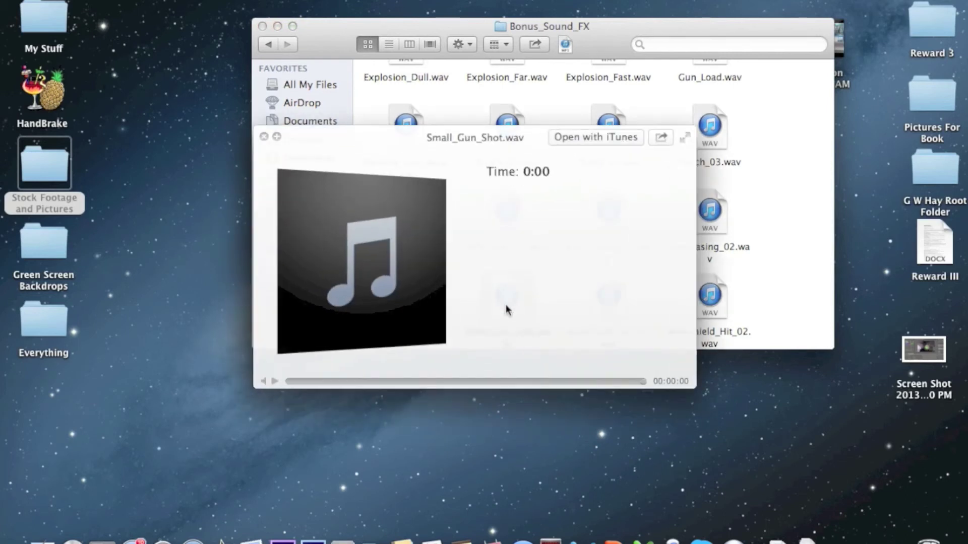
pyautogui.press('XF86AudioRaiseVolume')
pyautogui.press('XF86AudioRaiseVolume')
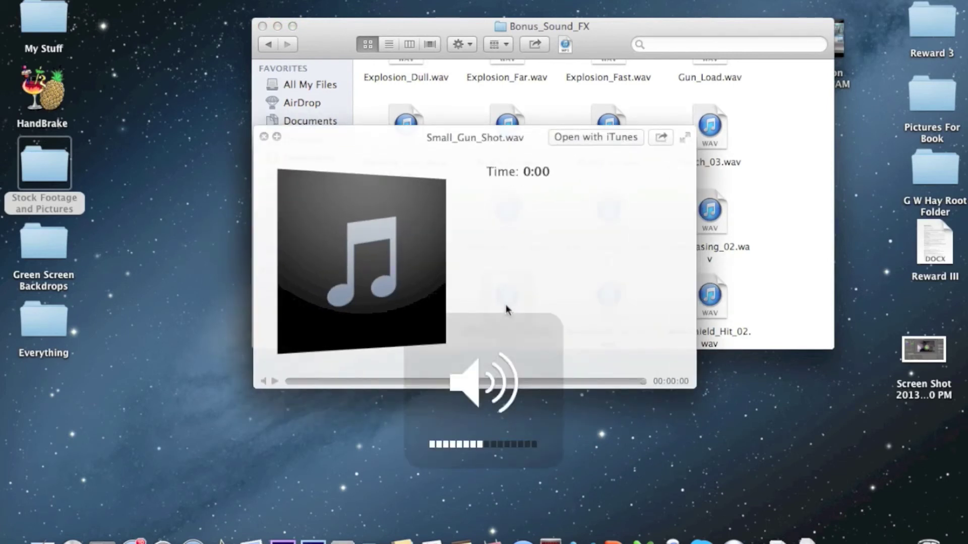
pyautogui.press('XF86AudioRaiseVolume')
pyautogui.press('XF86AudioRaiseVolume')
pyautogui.press('XF86AudioRaiseVolume')
pyautogui.press('XF86AudioRaiseVolume')
pyautogui.press('XF86AudioRaiseVolume')
pyautogui.press('XF86AudioRaiseVolume')
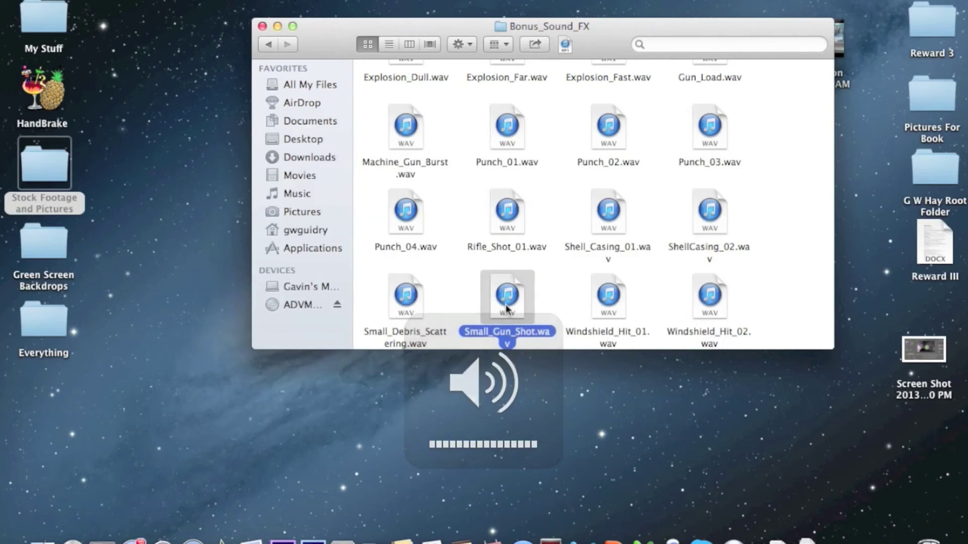
# Replay the Small_Gun_Shot.wav preview at full volume and close it.
pyautogui.press('space')
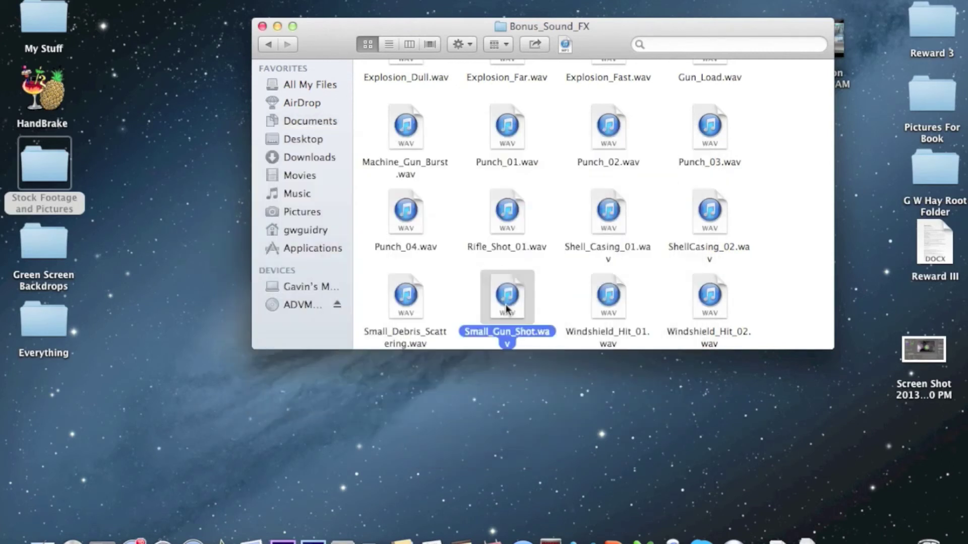
pyautogui.press('space')
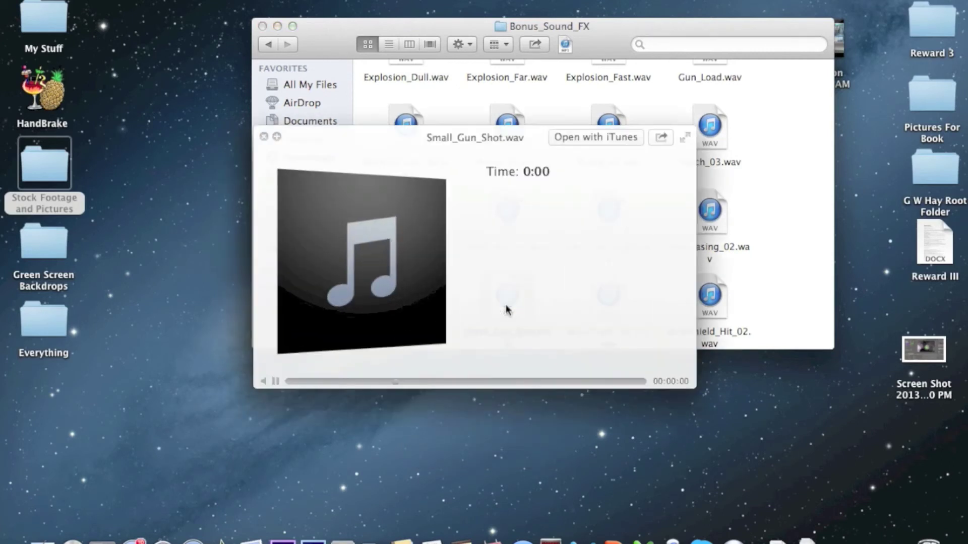
pyautogui.press('space')
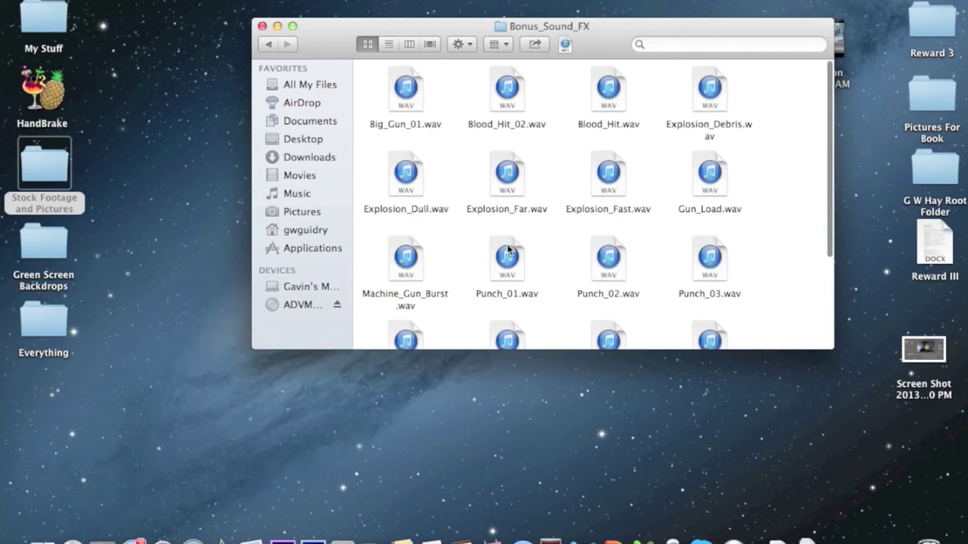
# Preview Big_Gun_01.wav twice to judge it as the gunshot sound, leaving no file selected.
pyautogui.click(403, 99)
pyautogui.press('space')
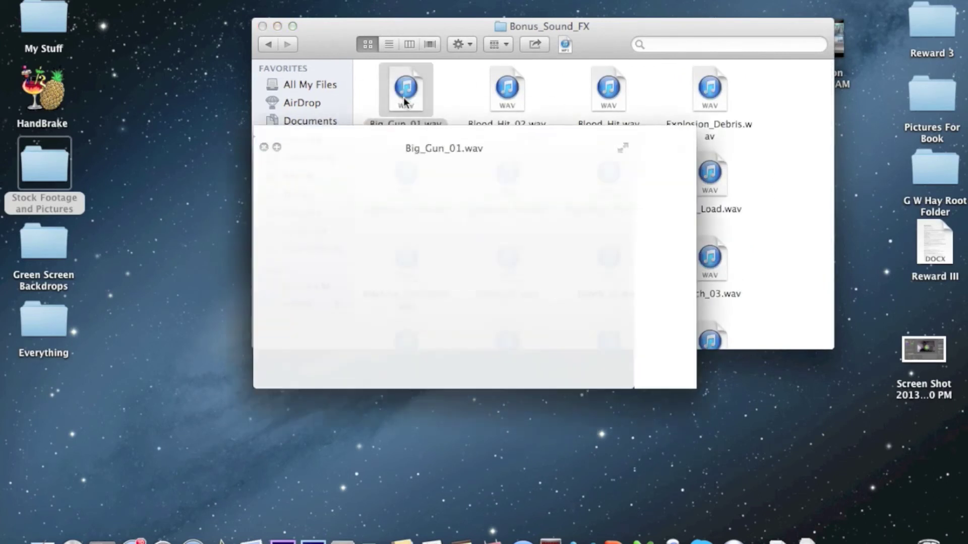
pyautogui.press('space')
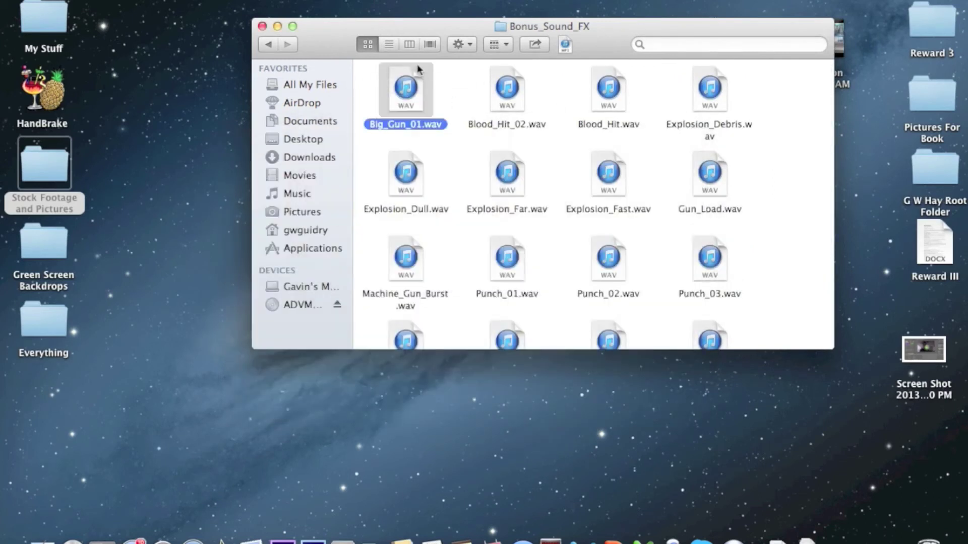
pyautogui.press('space')
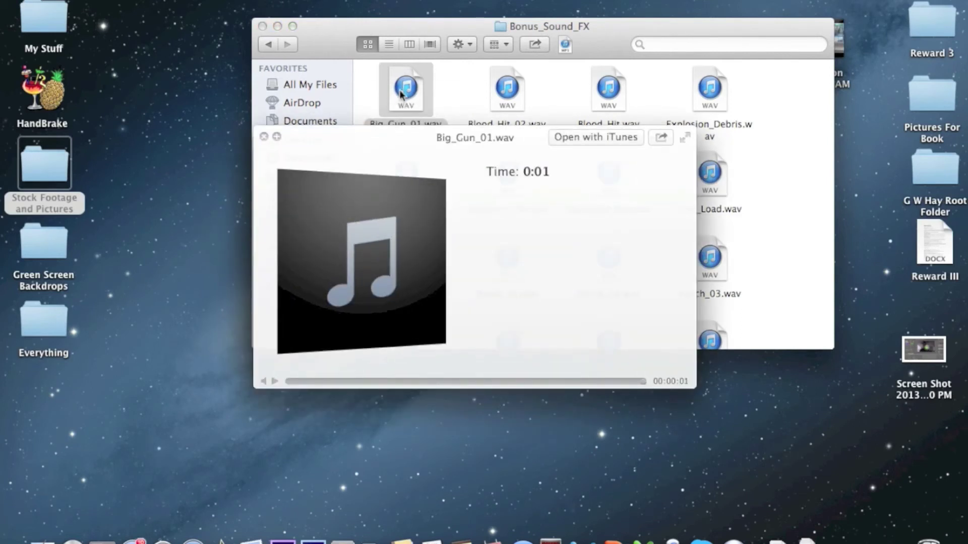
pyautogui.press('space')
pyautogui.click(775, 178)
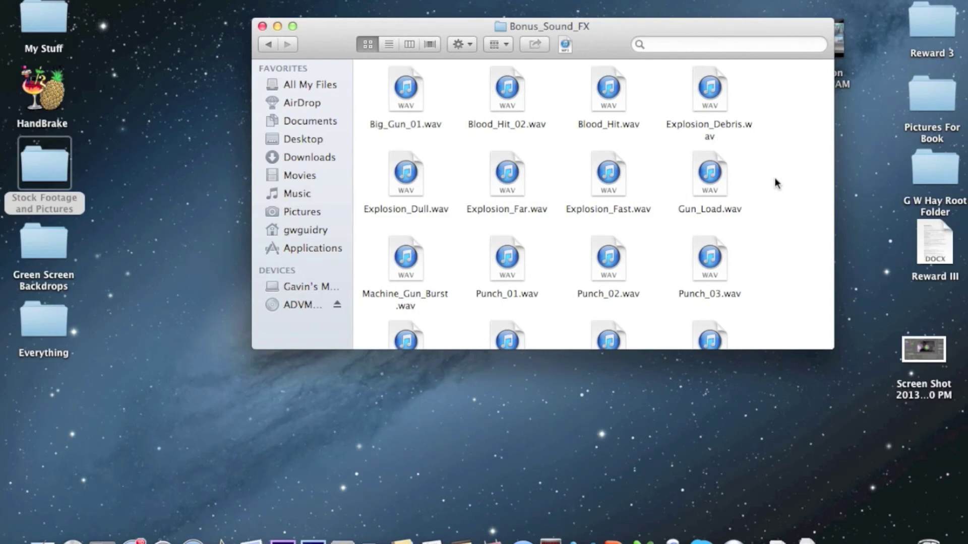
# Preview the shell casing sound ShellCasing_02.wav.
pyautogui.scroll(-5, 775, 180)
pyautogui.click(722, 224)
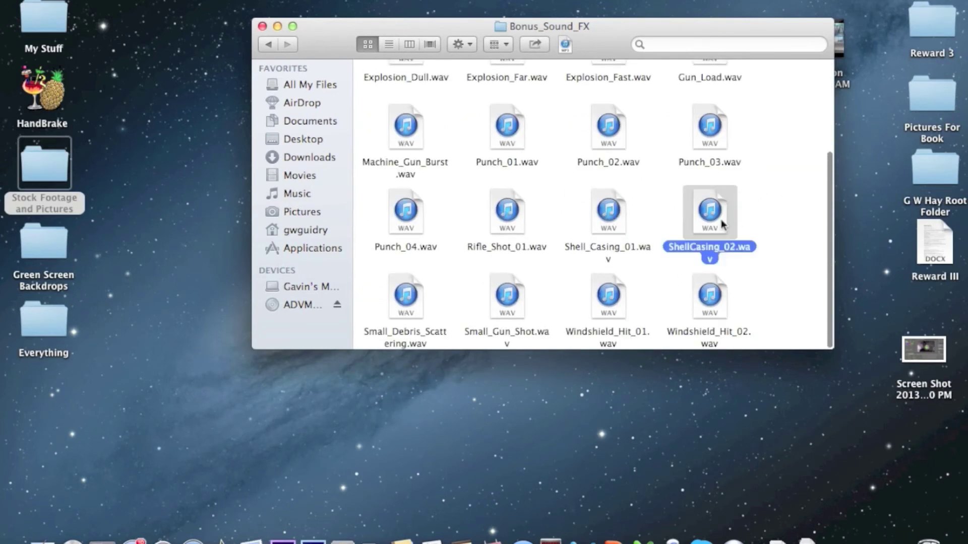
pyautogui.press('space')
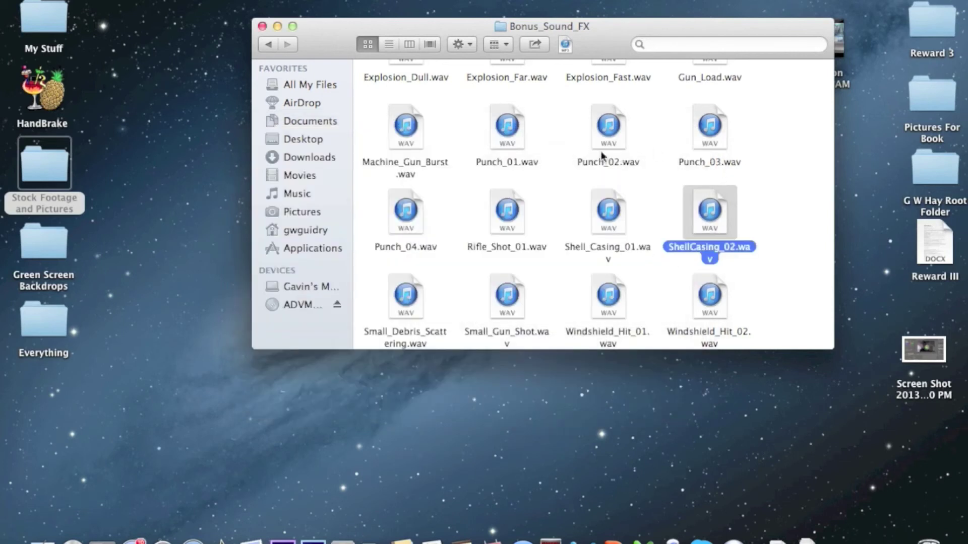
# Preview the punch sounds Punch_02.wav, Punch_01.wav and Punch_03.wav one after another.
pyautogui.click(606, 129)
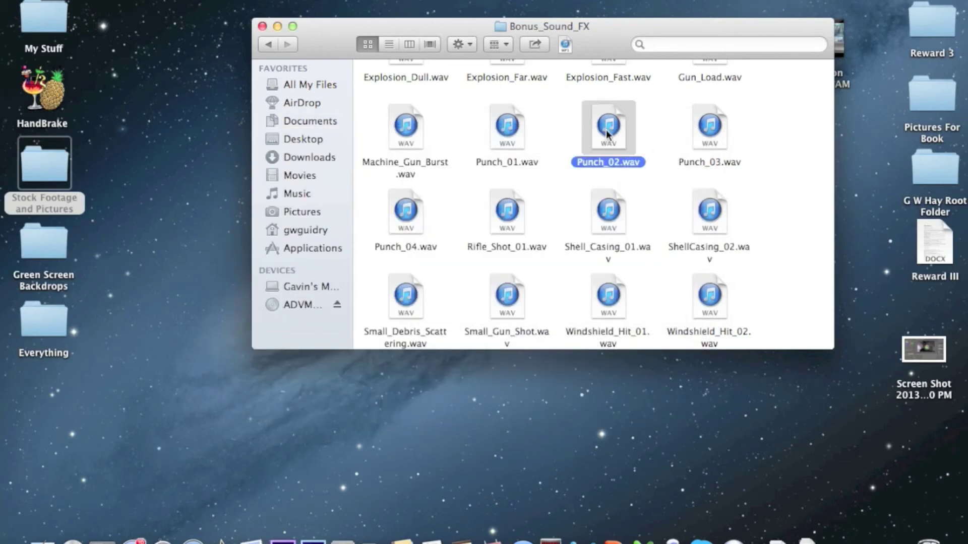
pyautogui.press('space')
pyautogui.press('space')
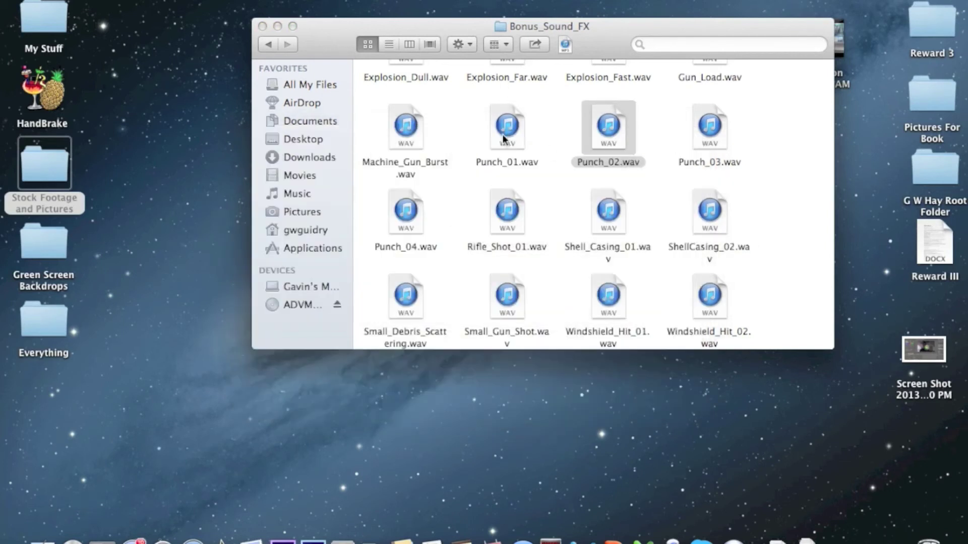
pyautogui.click(515, 131)
pyautogui.press('space')
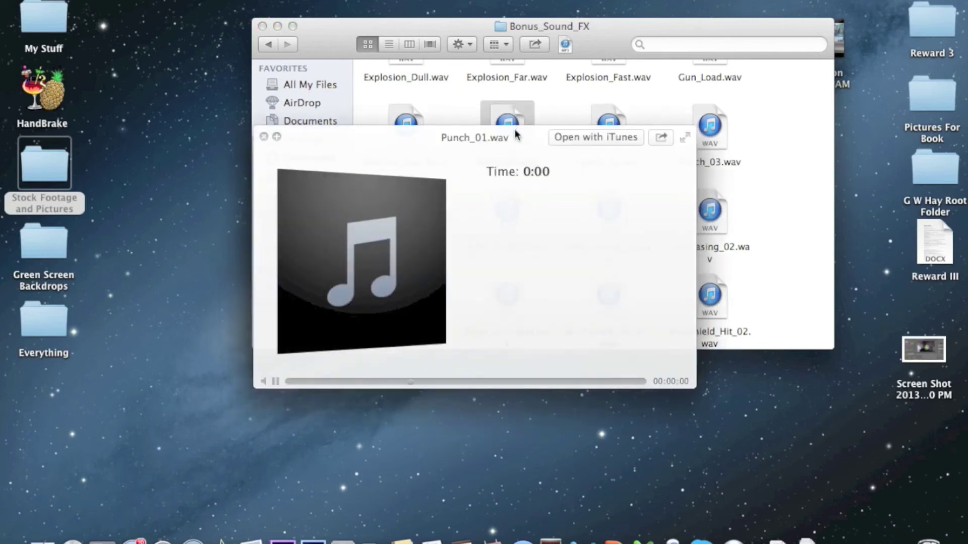
pyautogui.press('space')
pyautogui.click(717, 124)
pyautogui.press('space')
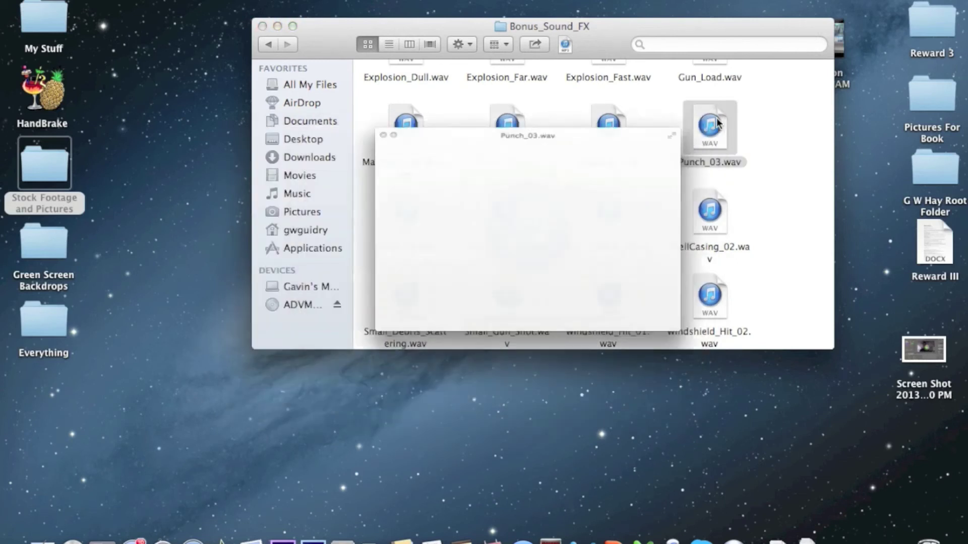
pyautogui.press('space')
# Leave Bonus_Sound_FX and open the stock collection's Tutorials folder to examine its contents.
pyautogui.scroll(3, 716, 117)
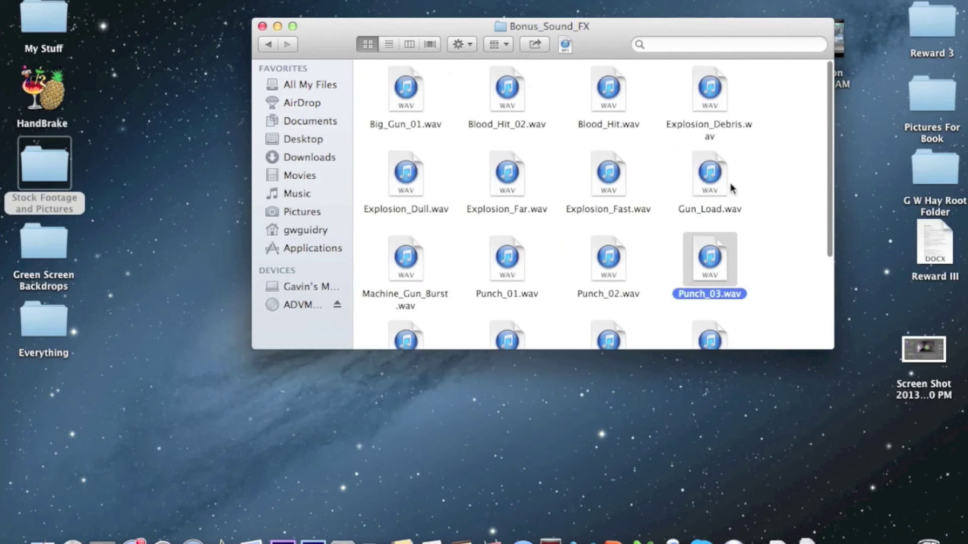
pyautogui.click(271, 45)
pyautogui.doubleClick(718, 106)
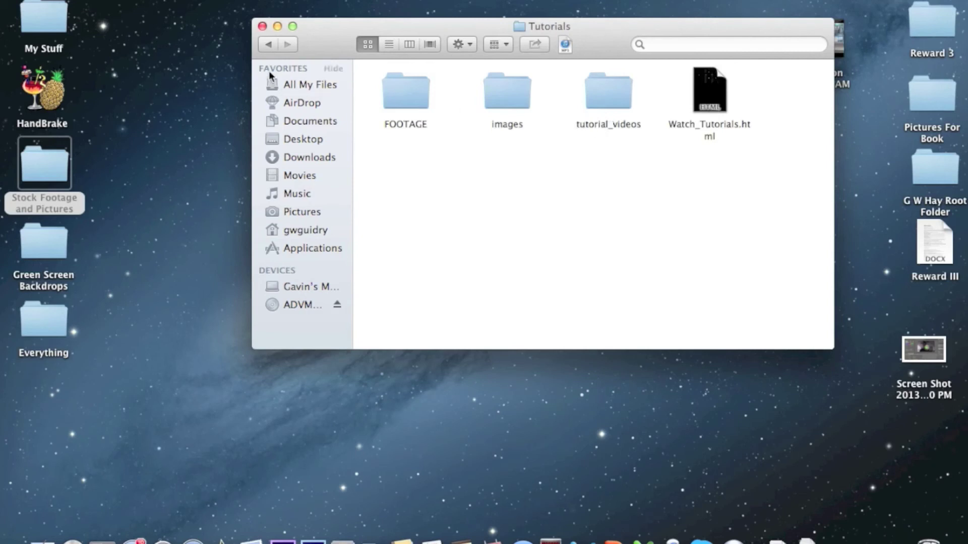
# Go back up to the Stock Footage and Pictures folder and close the file window.
pyautogui.click(268, 49)
pyautogui.click(270, 47)
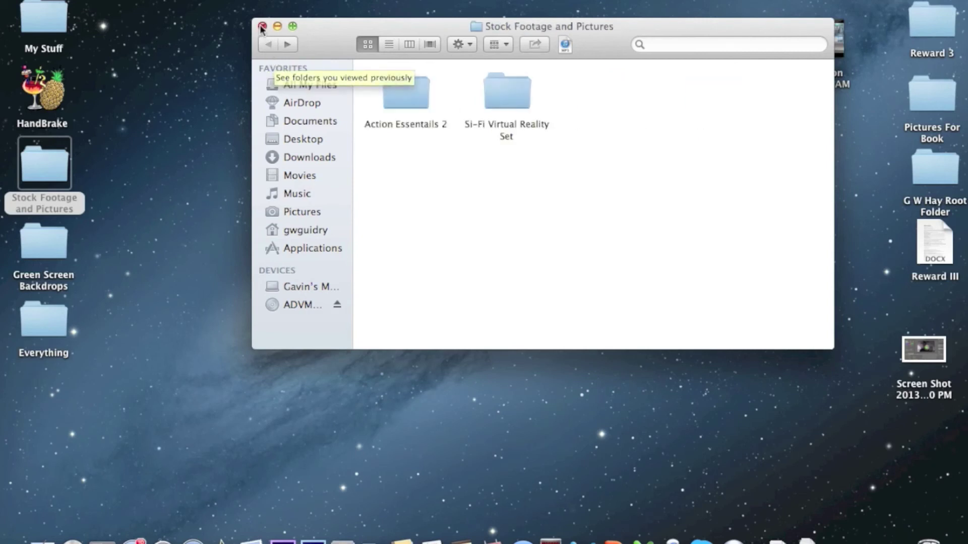
pyautogui.click(262, 26)
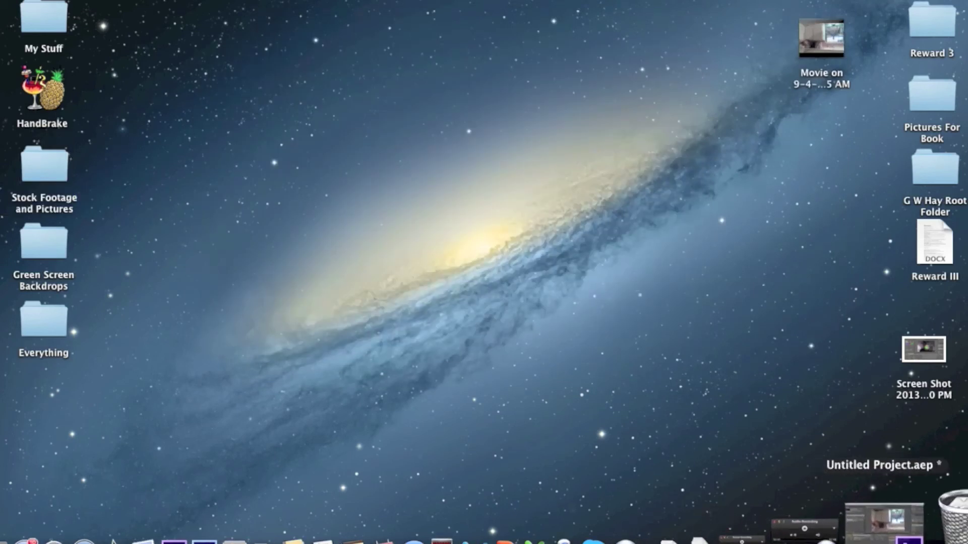
# Switch back to the After Effects project and select the kitchen movie layer, with the current time at 0:00:04:10.
pyautogui.click(885, 533)
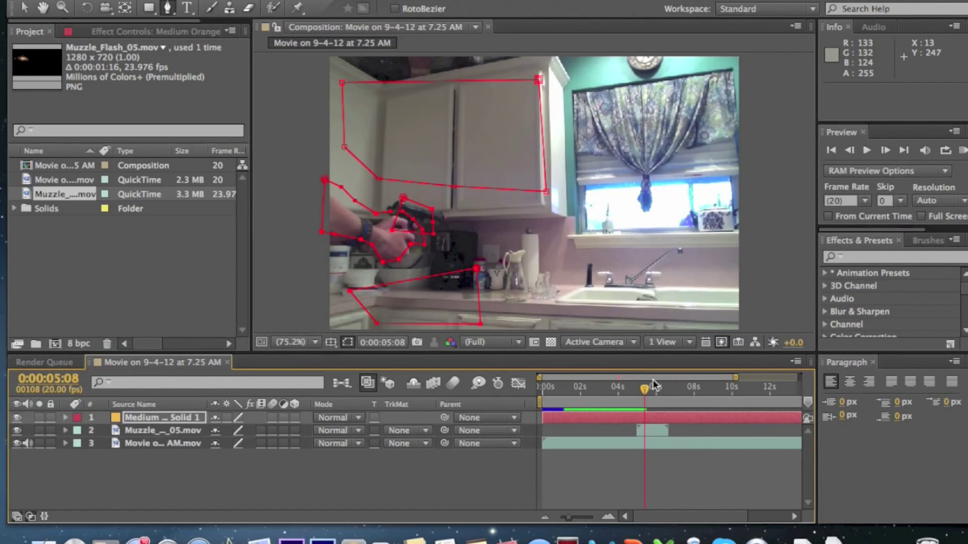
pyautogui.click(186, 443)
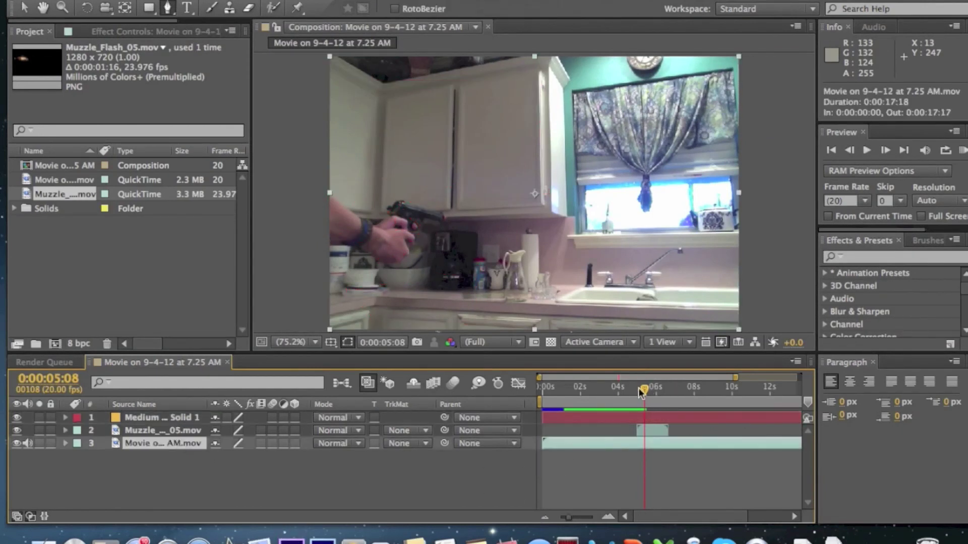
pyautogui.moveTo(644, 389); pyautogui.dragTo(626, 391)
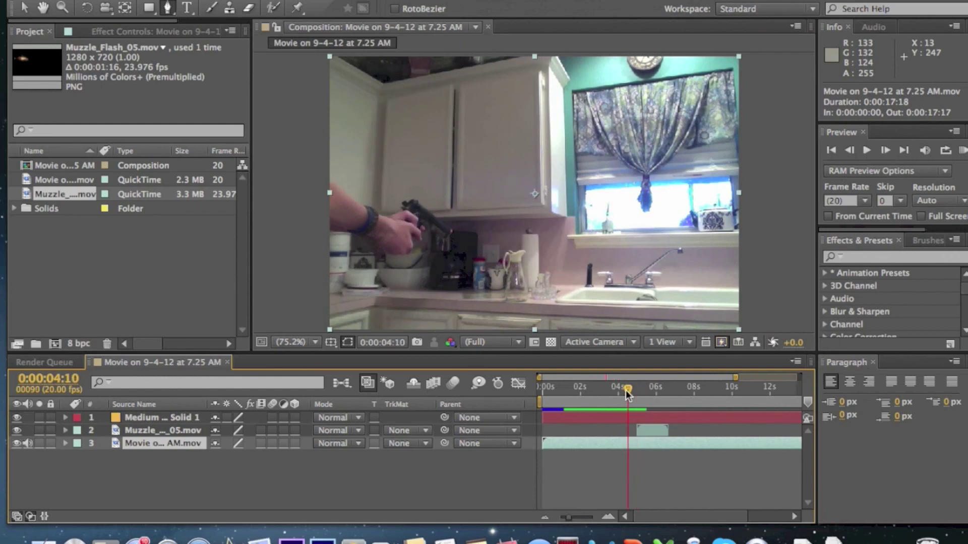